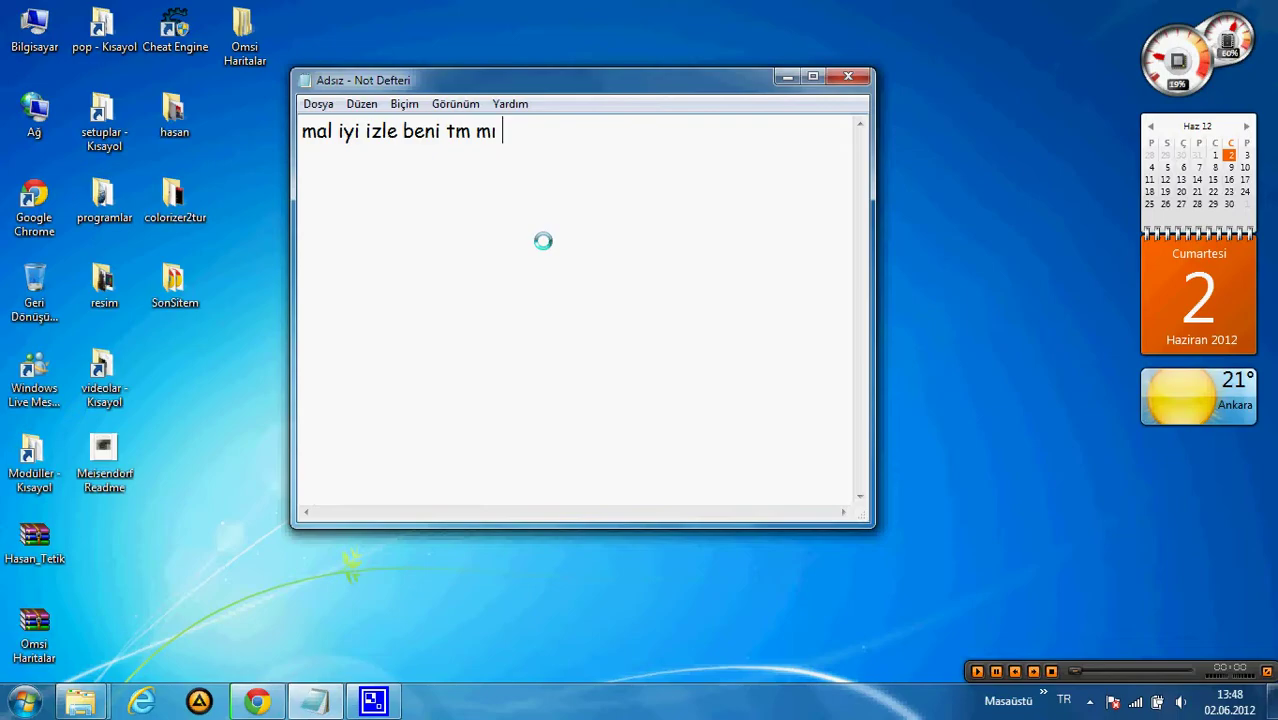
# Delete all the text in the untitled note and minimize its window.
pyautogui.press('BackSpace')
pyautogui.press('BackSpace')
pyautogui.press('BackSpace')
pyautogui.press('BackSpace')
pyautogui.press('BackSpace')
pyautogui.press('BackSpace')
pyautogui.press('BackSpace')
pyautogui.press('BackSpace')
pyautogui.press('BackSpace')
pyautogui.press('BackSpace')
pyautogui.press('BackSpace')
pyautogui.press('BackSpace')
pyautogui.press('BackSpace')
pyautogui.press('BackSpace')
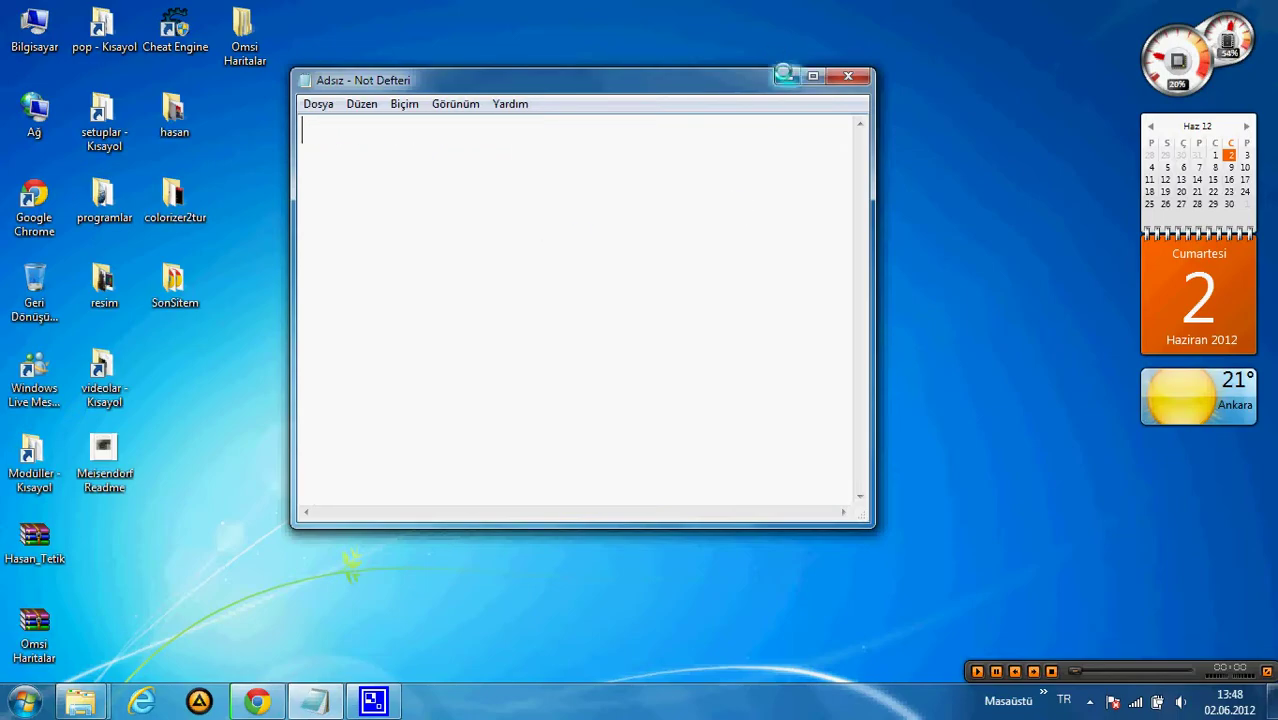
pyautogui.click(786, 77)
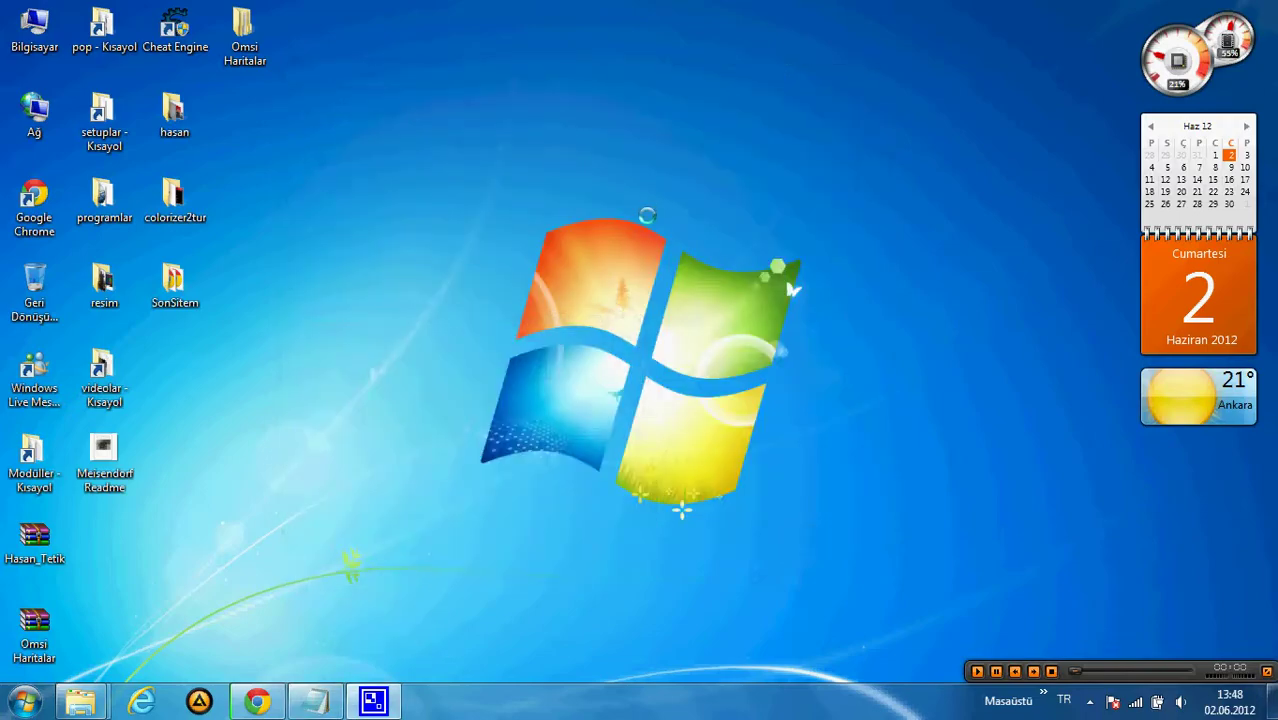
# Open the 76_77_City Haritası folder inside Omsi Haritalar and open its Kurulum installation note.
pyautogui.doubleClick(244, 35)
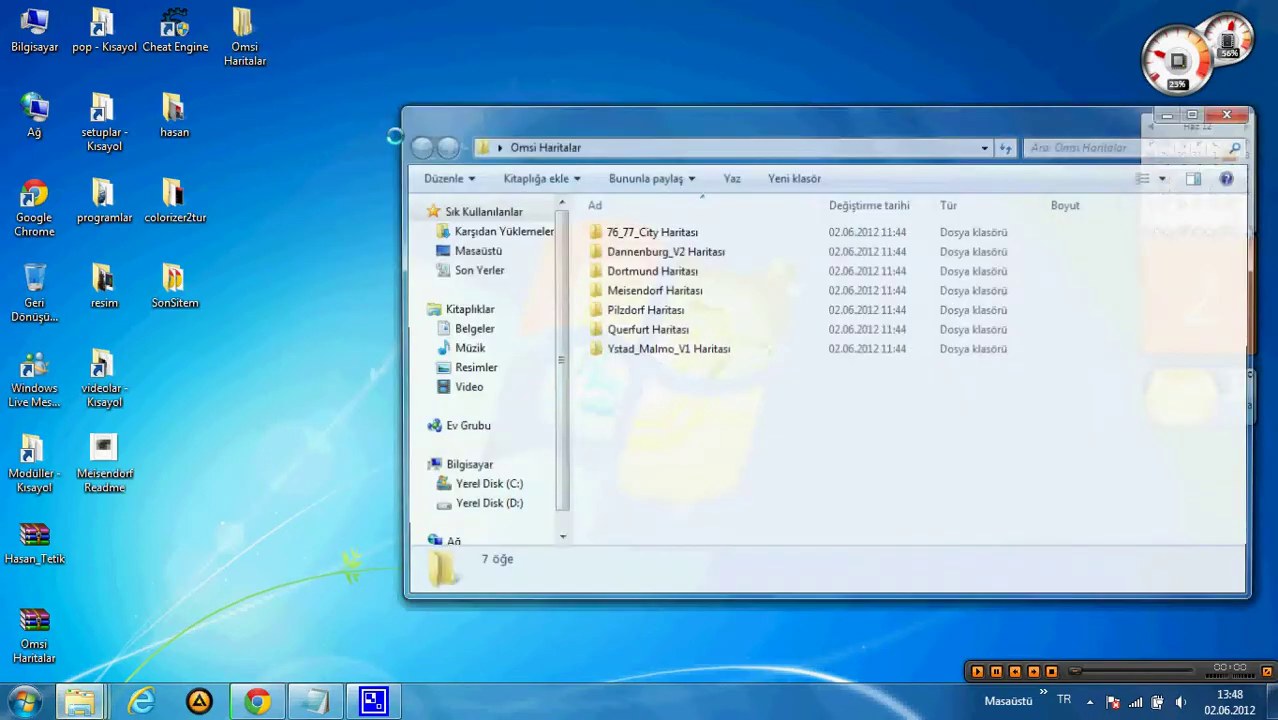
pyautogui.doubleClick(650, 230)
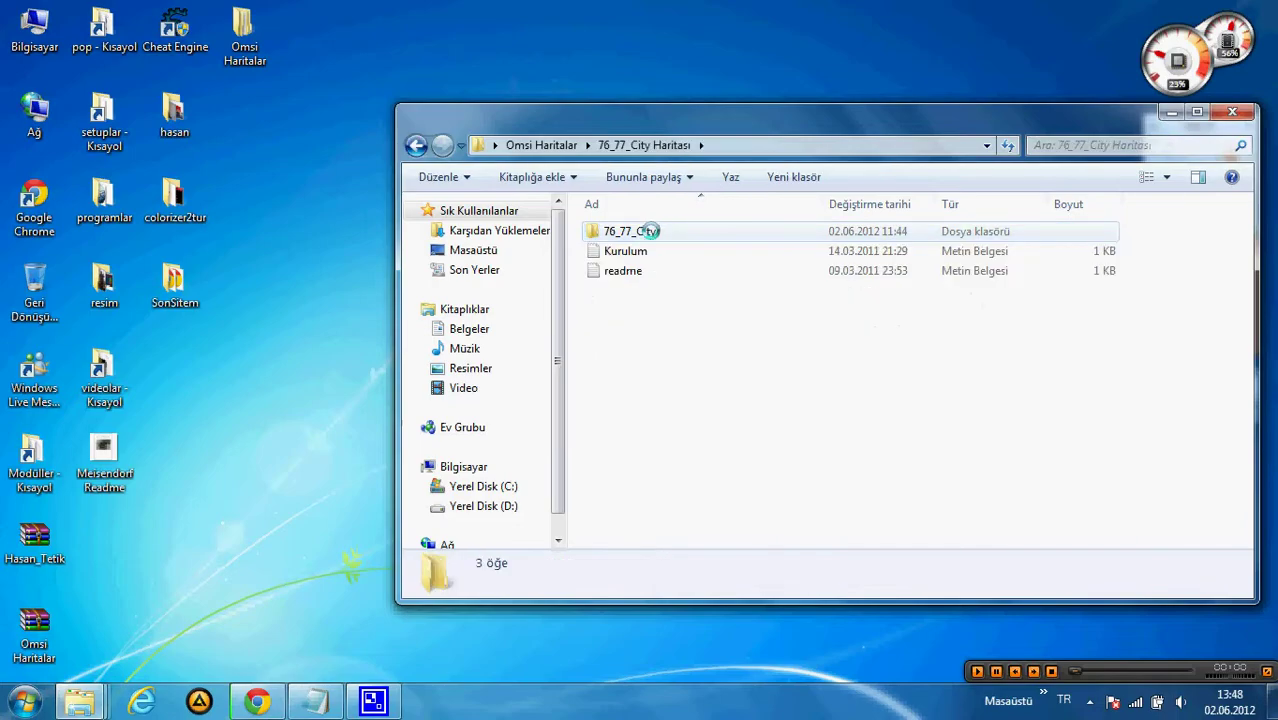
pyautogui.doubleClick(626, 251)
pyautogui.moveTo(563, 165)
pyautogui.mouseDown()
pyautogui.moveTo(565, 180)
pyautogui.moveTo(423, 209)
pyautogui.moveTo(46, 224)
pyautogui.moveTo(205, 194)
pyautogui.moveTo(558, 190)
pyautogui.mouseUp()
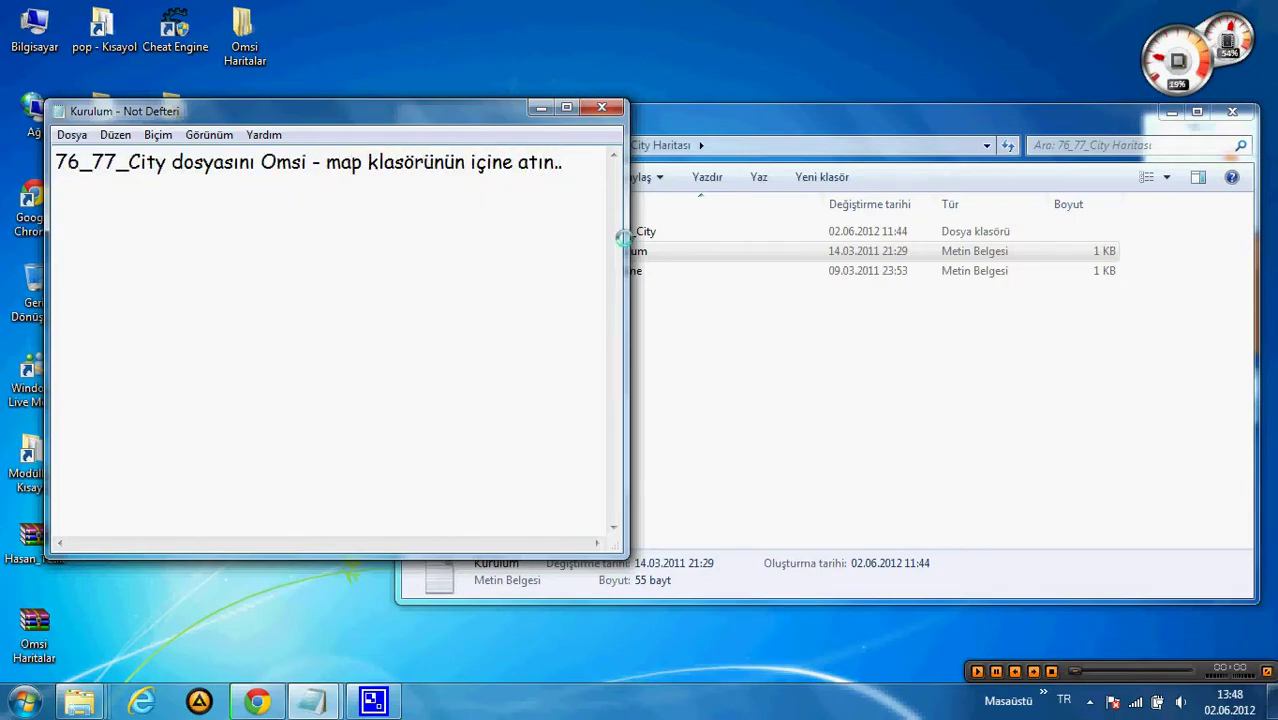
# Copy the 76_77_City folder and minimize both the Kurulum note and the folder window.
pyautogui.click(651, 300)
pyautogui.click(612, 231)
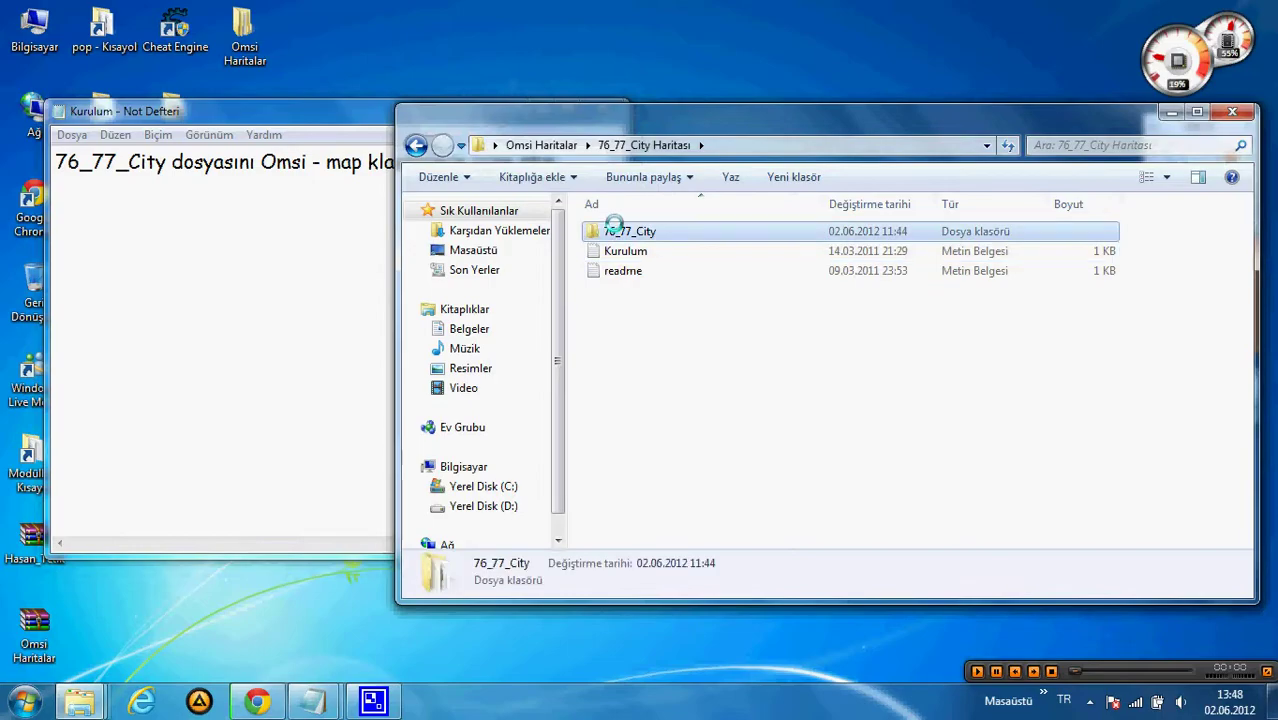
pyautogui.rightClick(612, 231)
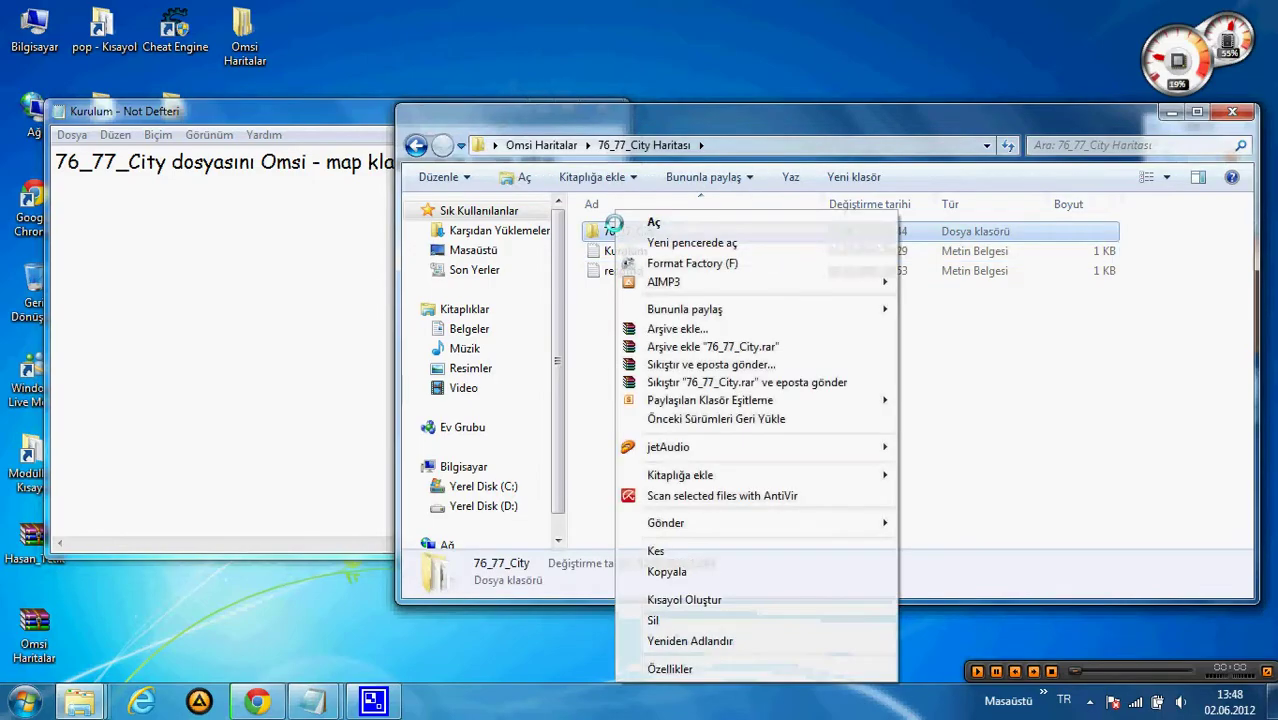
pyautogui.click(667, 571)
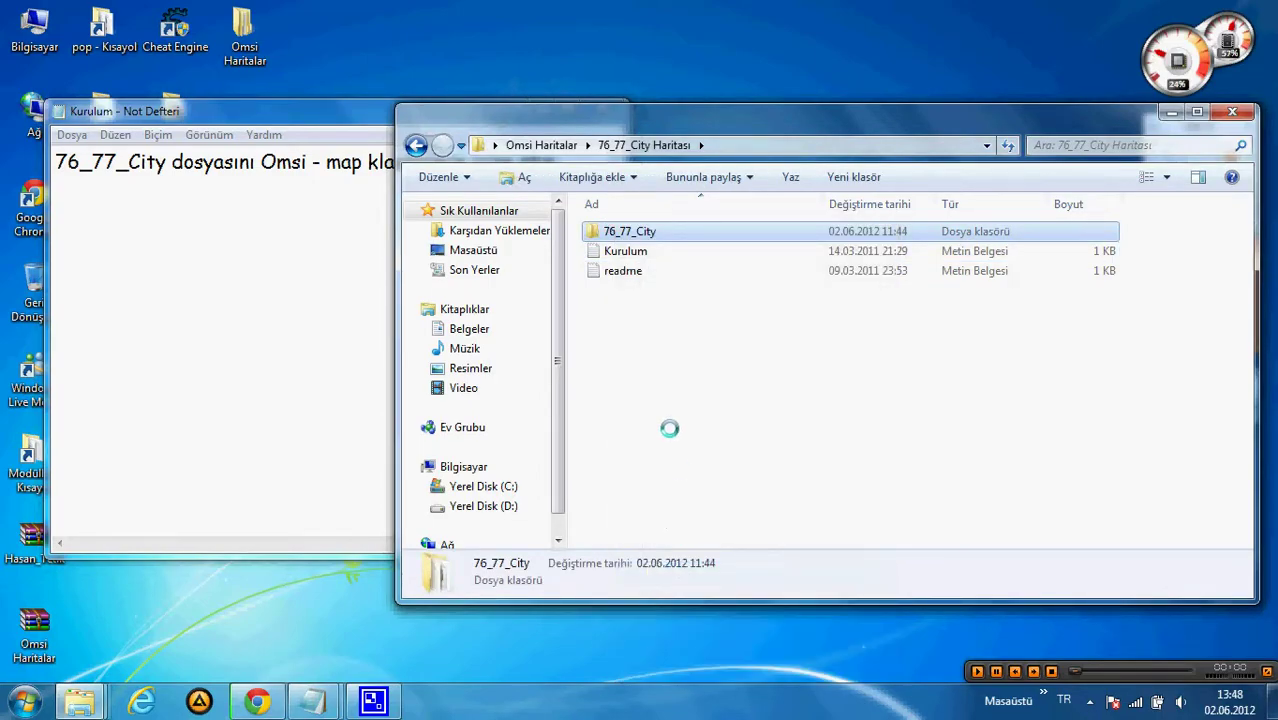
pyautogui.click(351, 197)
pyautogui.click(541, 107)
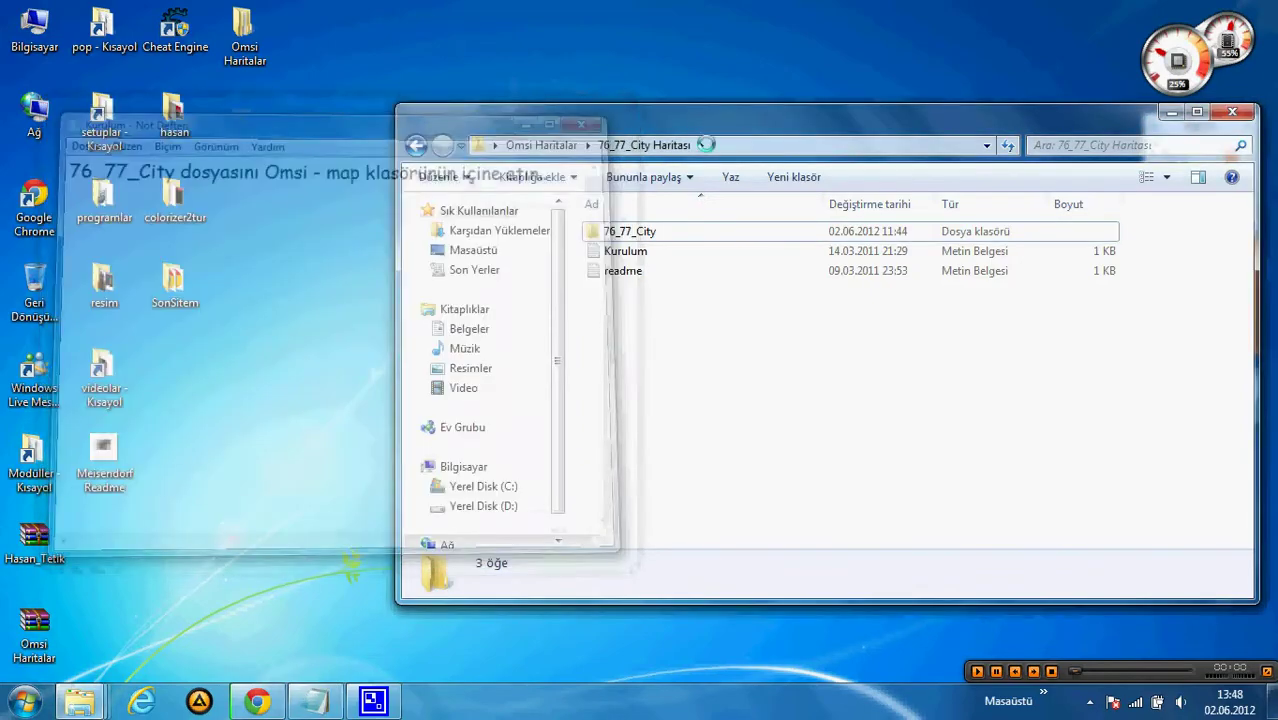
pyautogui.click(1171, 111)
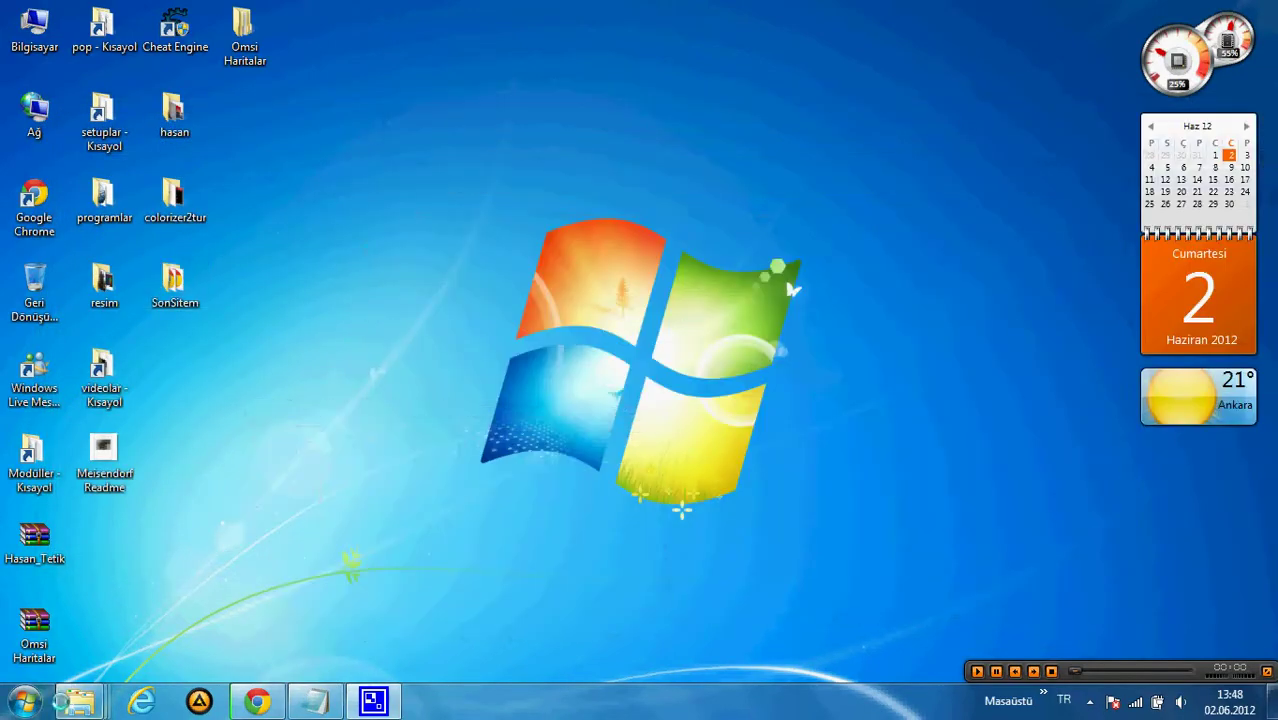
# Bring up the file window for drive D: and go back to the oyunlar folder.
pyautogui.moveTo(80, 702)
pyautogui.click(150, 560)
pyautogui.click(369, 98)
pyautogui.doubleClick(572, 222)
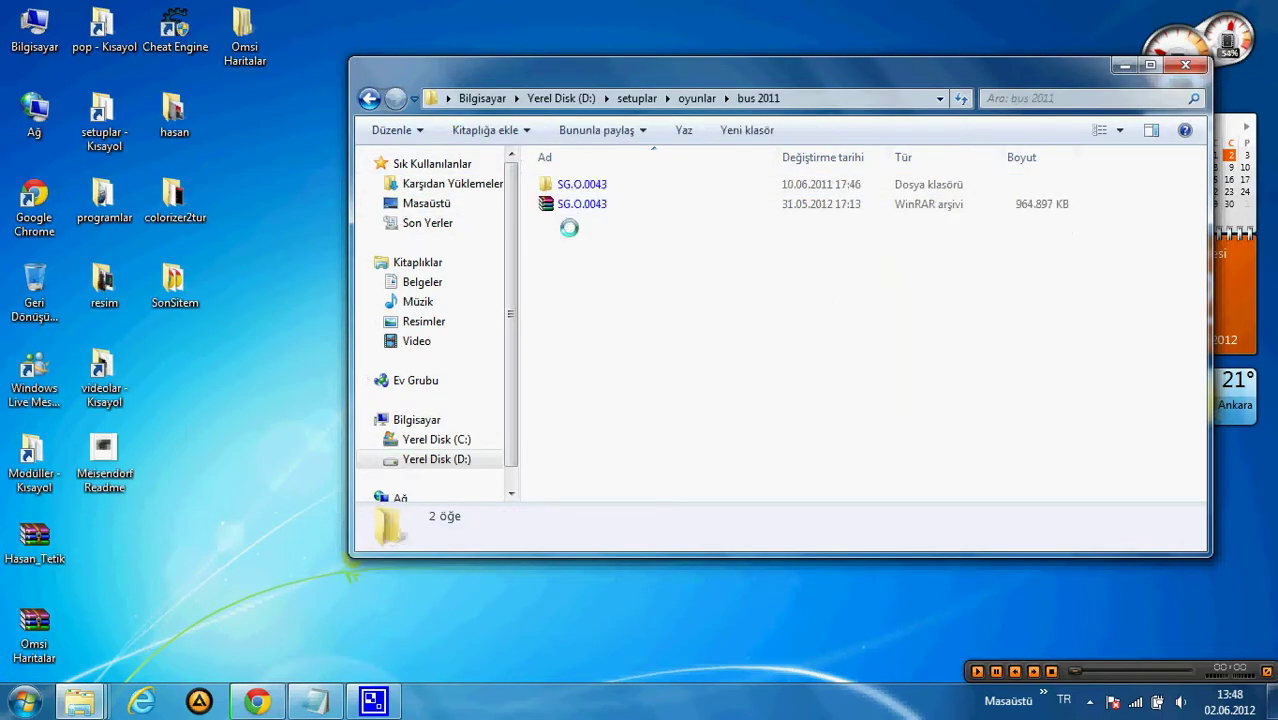
pyautogui.doubleClick(575, 184)
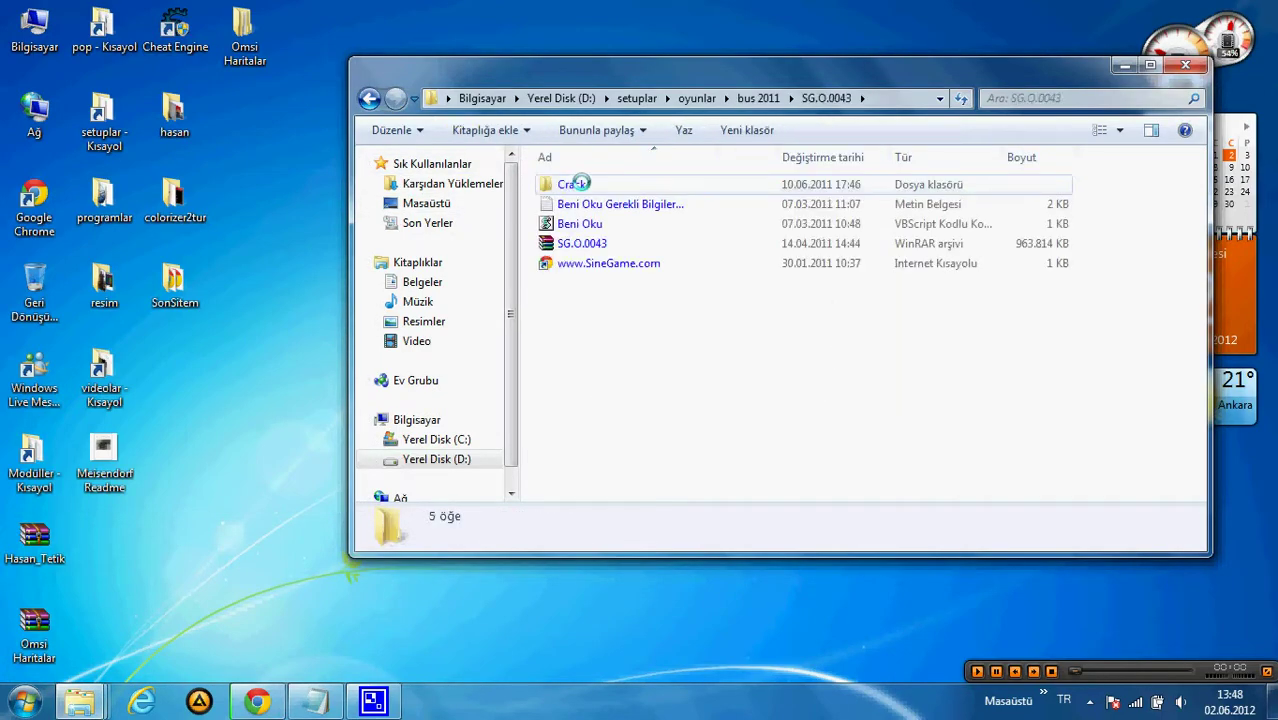
pyautogui.click(369, 98)
pyautogui.click(369, 98)
# Go back to the root of drive D: and open the maps folder inside bus 2011.
pyautogui.click(369, 98)
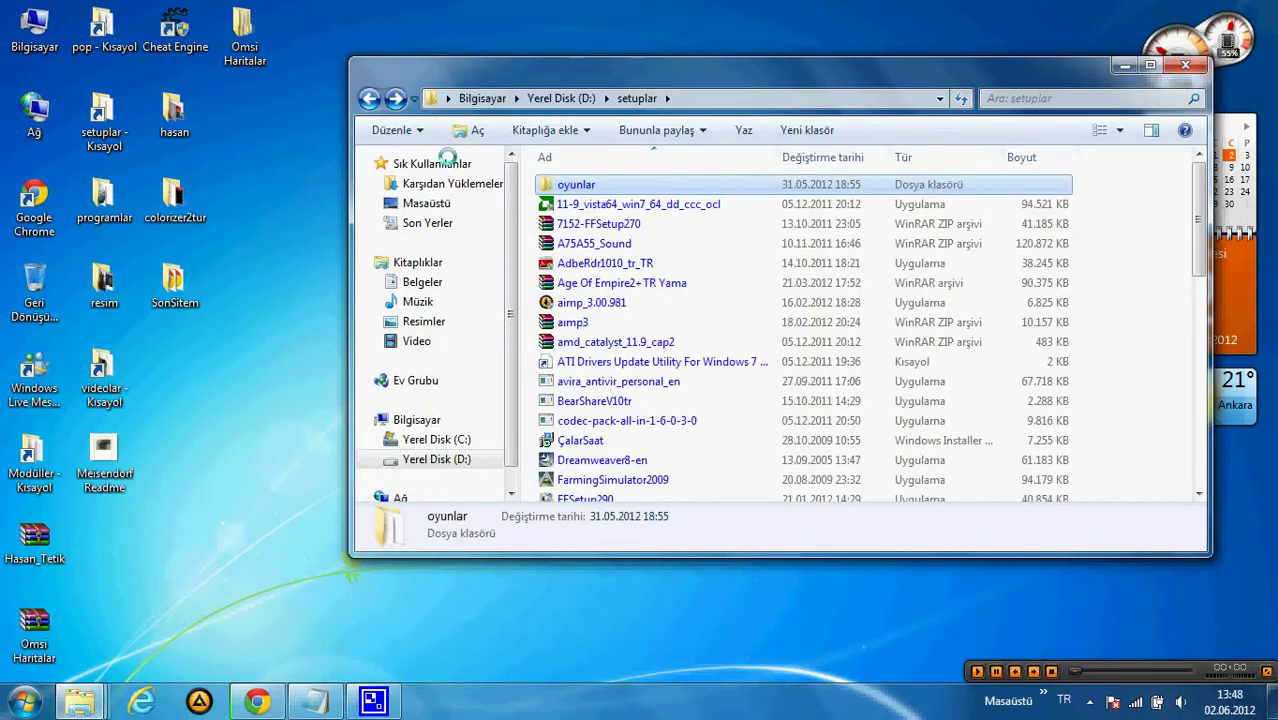
pyautogui.click(369, 98)
pyautogui.scroll(8, 565, 258)
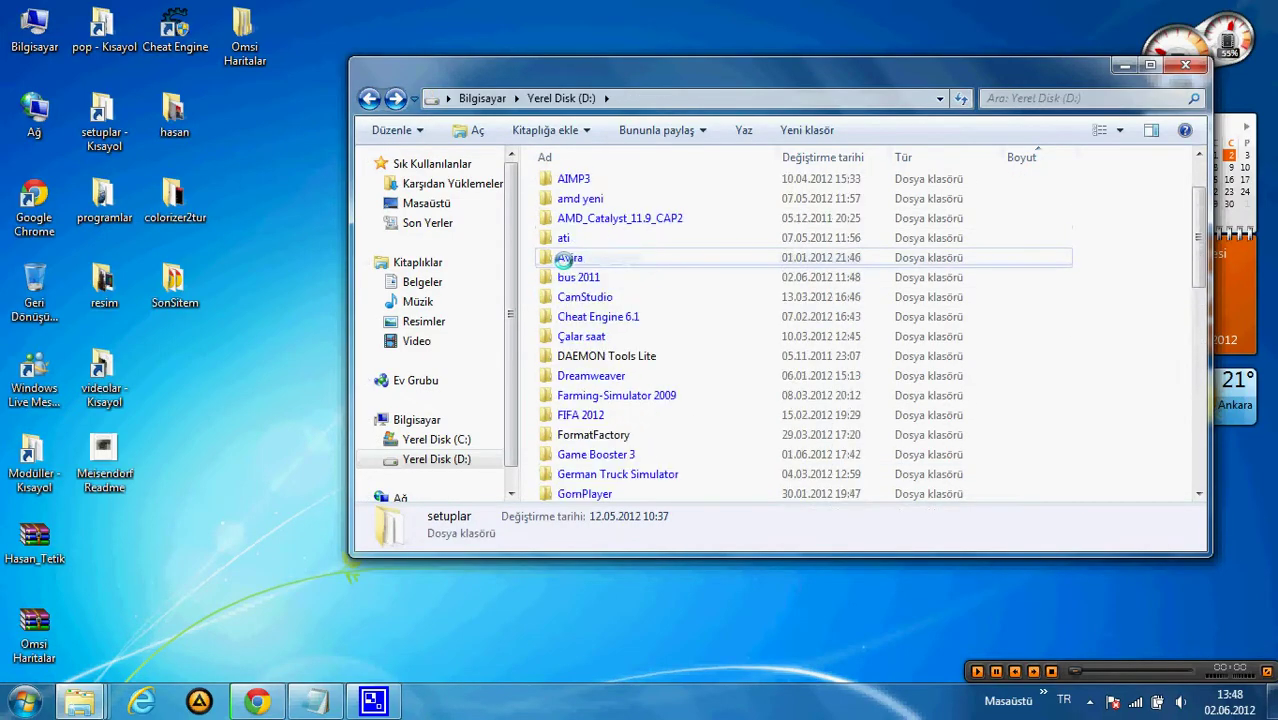
pyautogui.scroll(2, 565, 258)
pyautogui.doubleClick(576, 362)
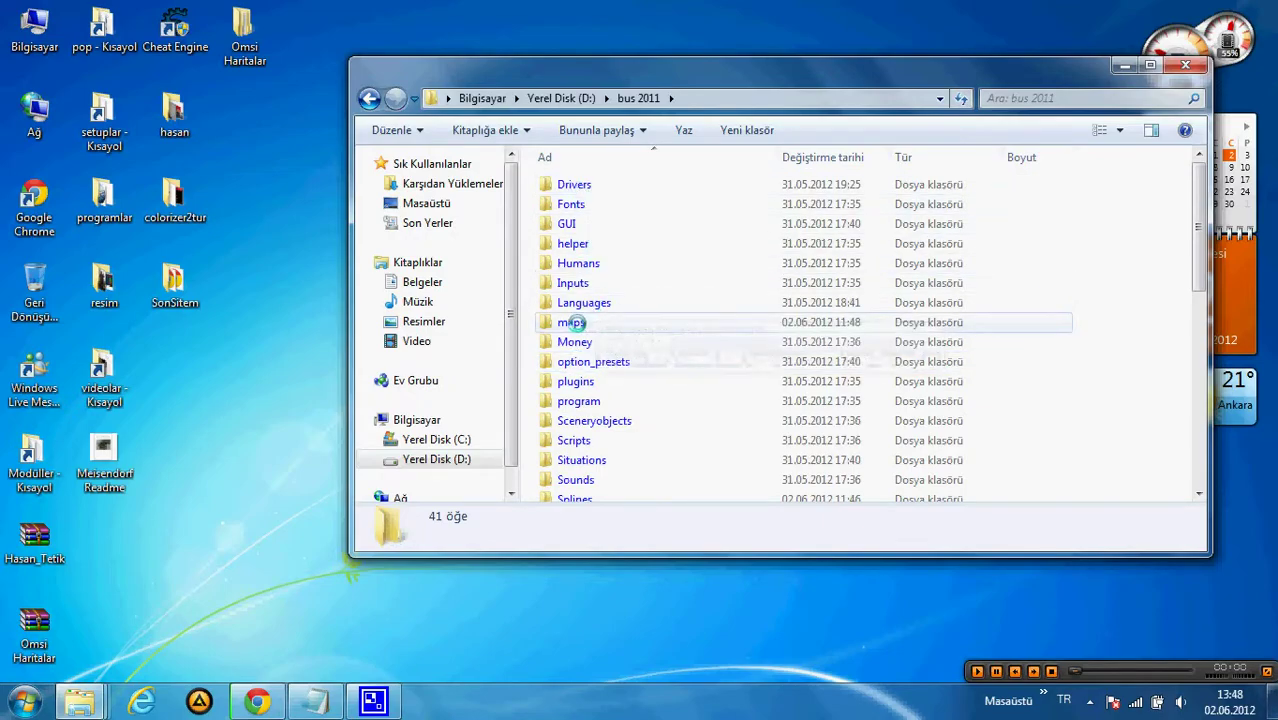
pyautogui.doubleClick(575, 322)
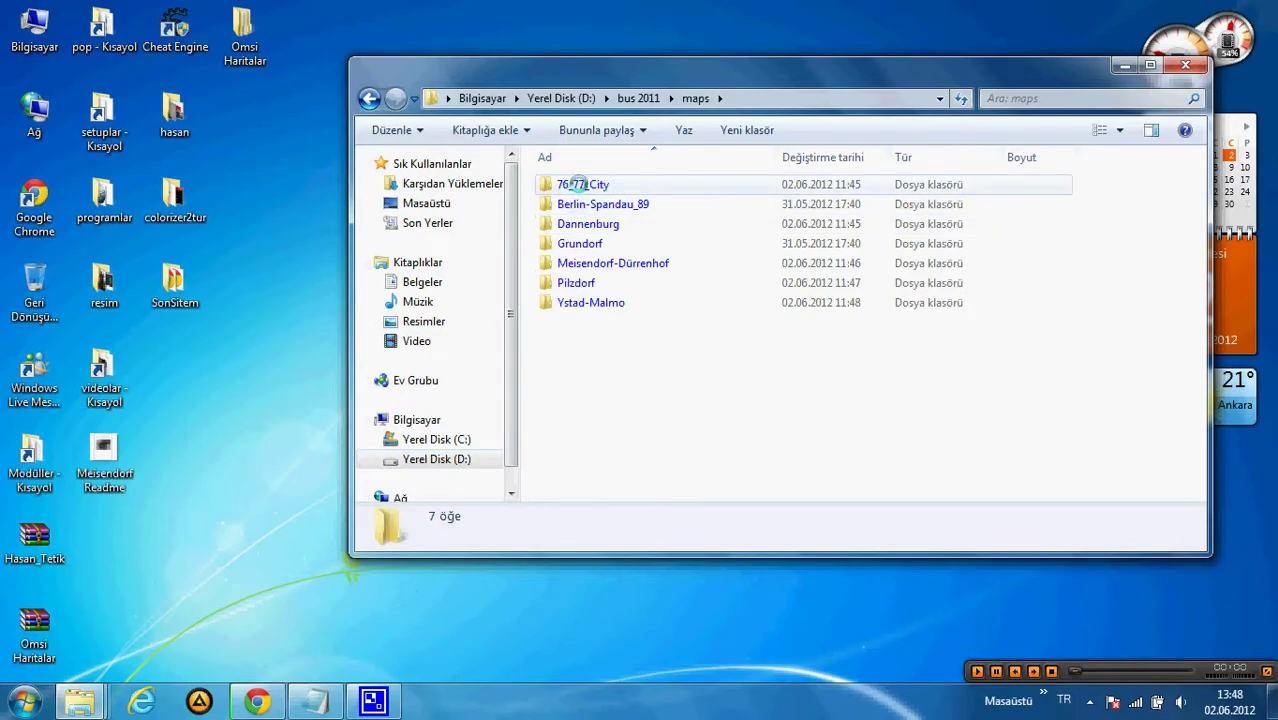
pyautogui.rightClick(598, 403)
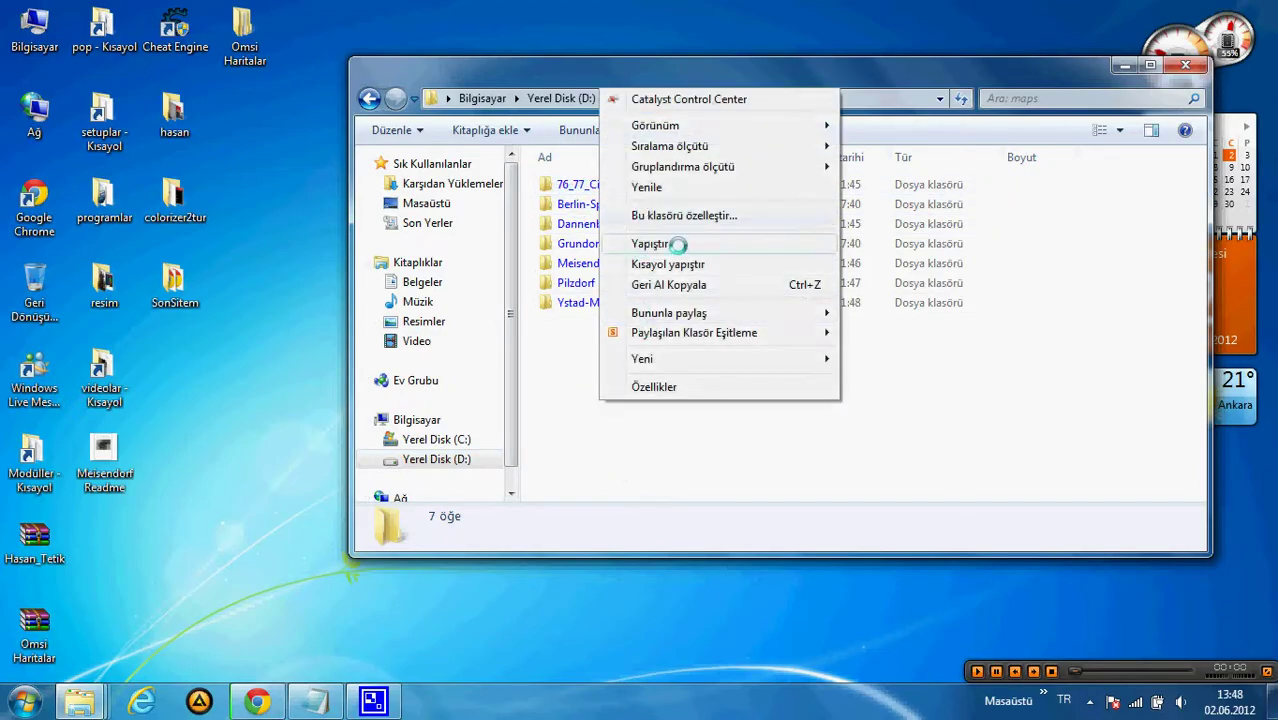
pyautogui.click(559, 384)
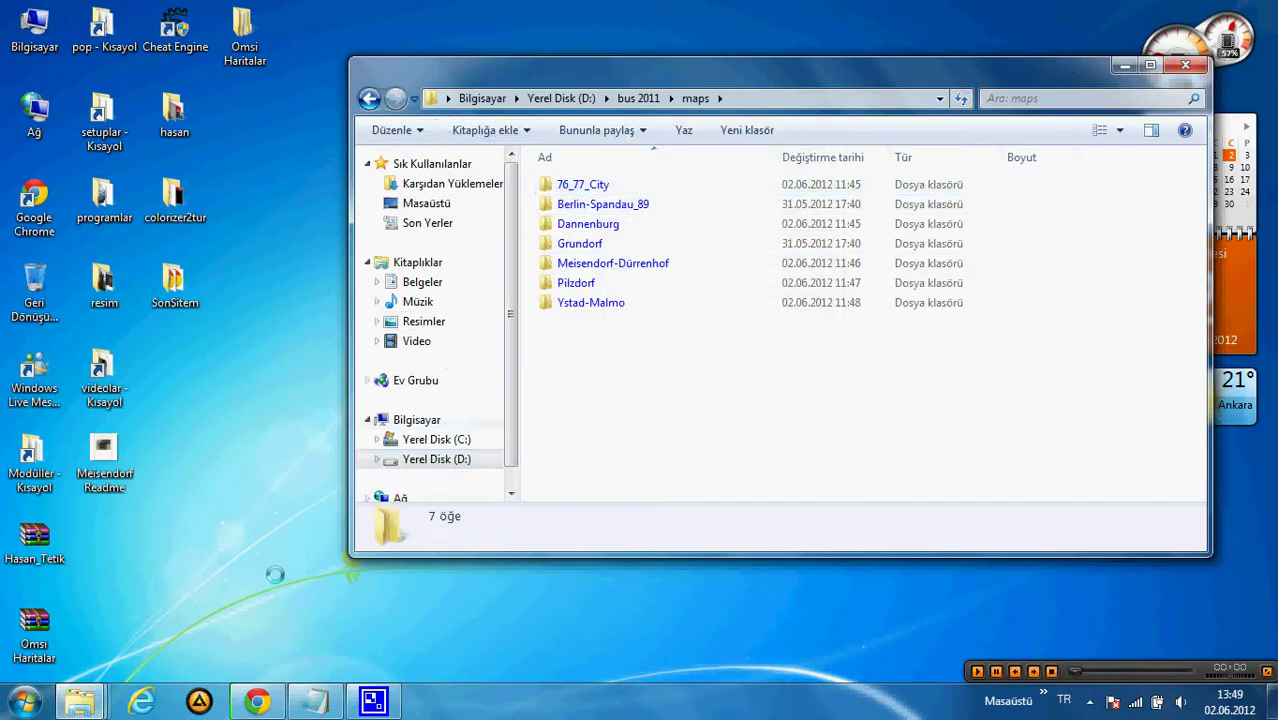
pyautogui.click(315, 700)
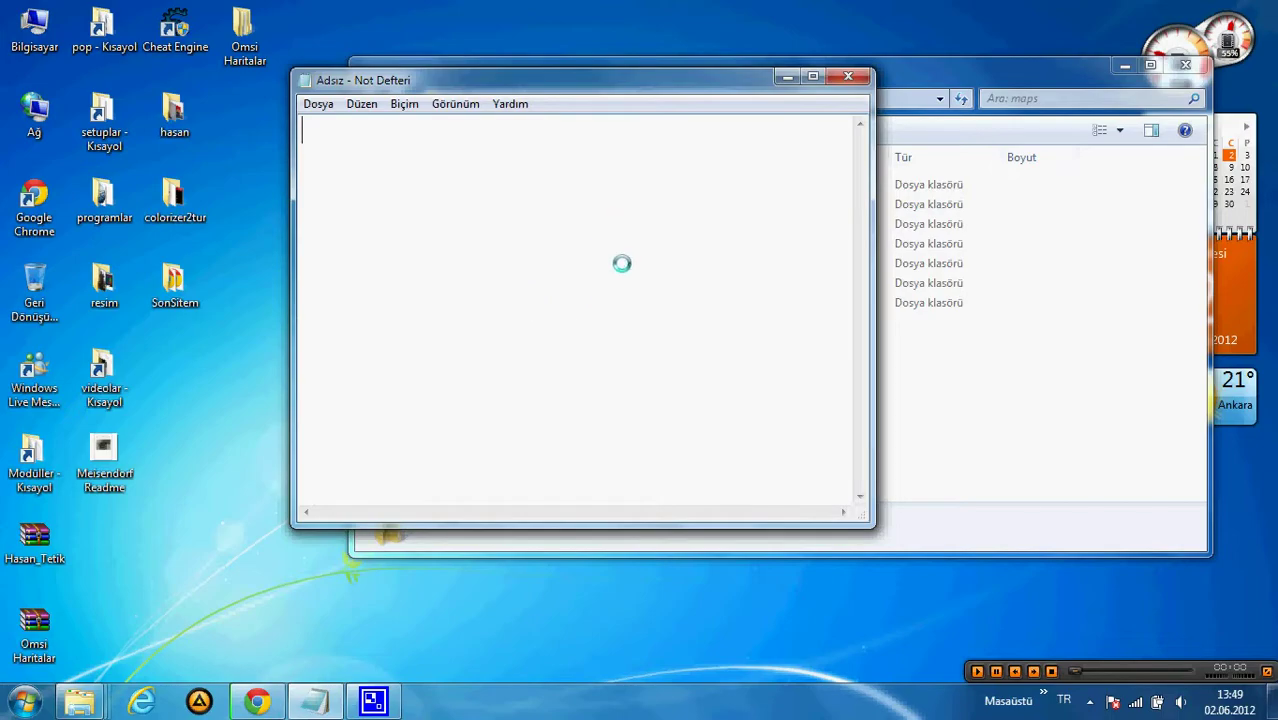
pyautogui.click(788, 77)
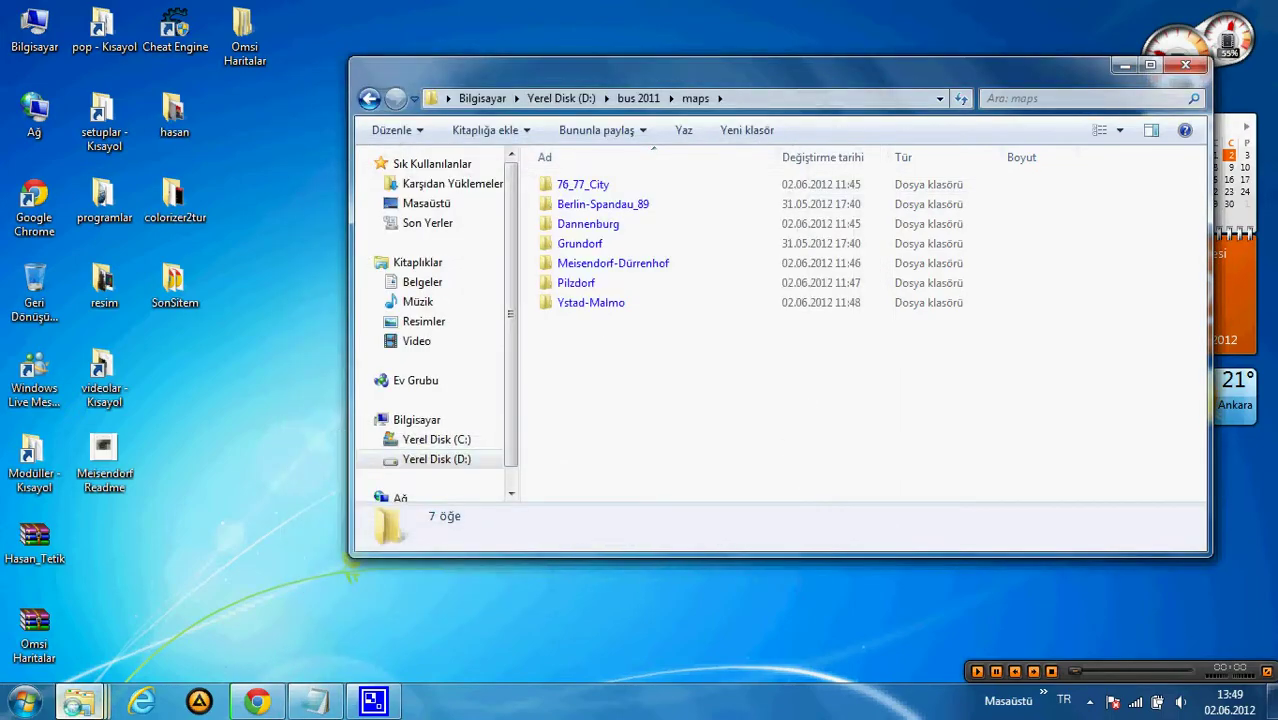
# Return the 76_77_City Haritası window to Omsi Haritalar, move the maps window aside, and open the Dannenburg_V2 Haritası folder.
pyautogui.moveTo(80, 700)
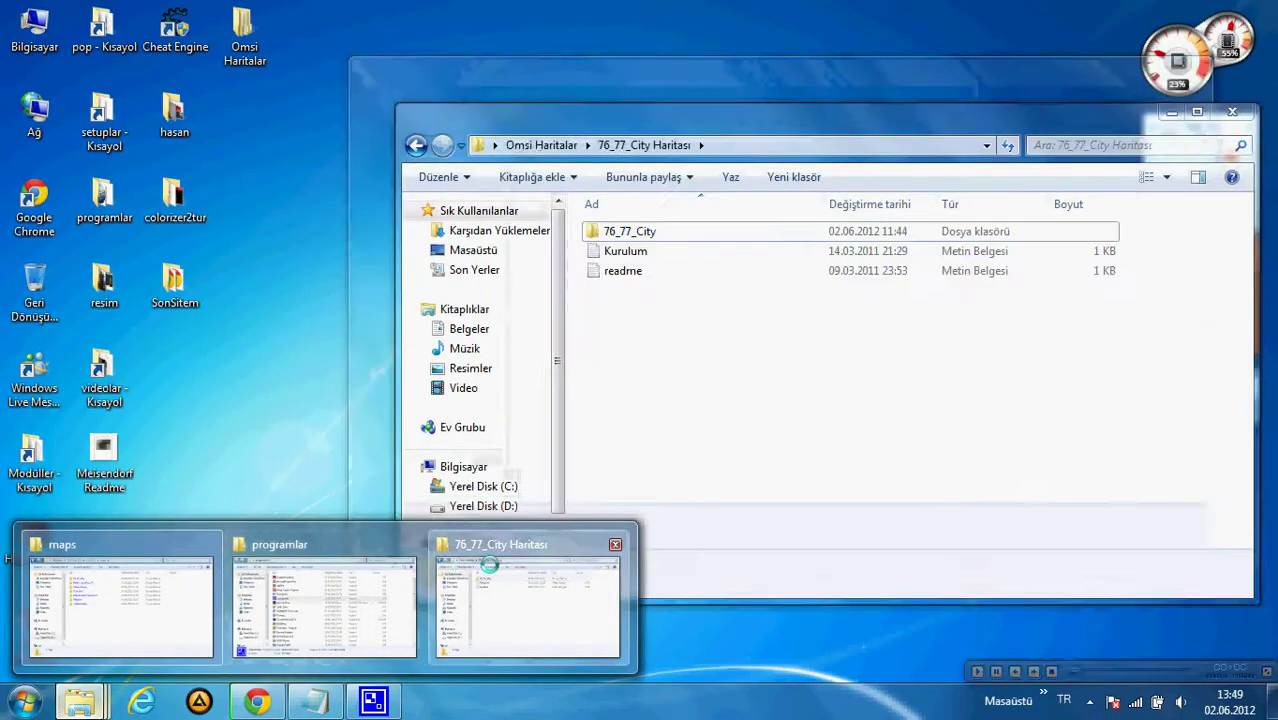
pyautogui.click(520, 600)
pyautogui.click(413, 145)
pyautogui.moveTo(521, 70); pyautogui.dragTo(110, 87)
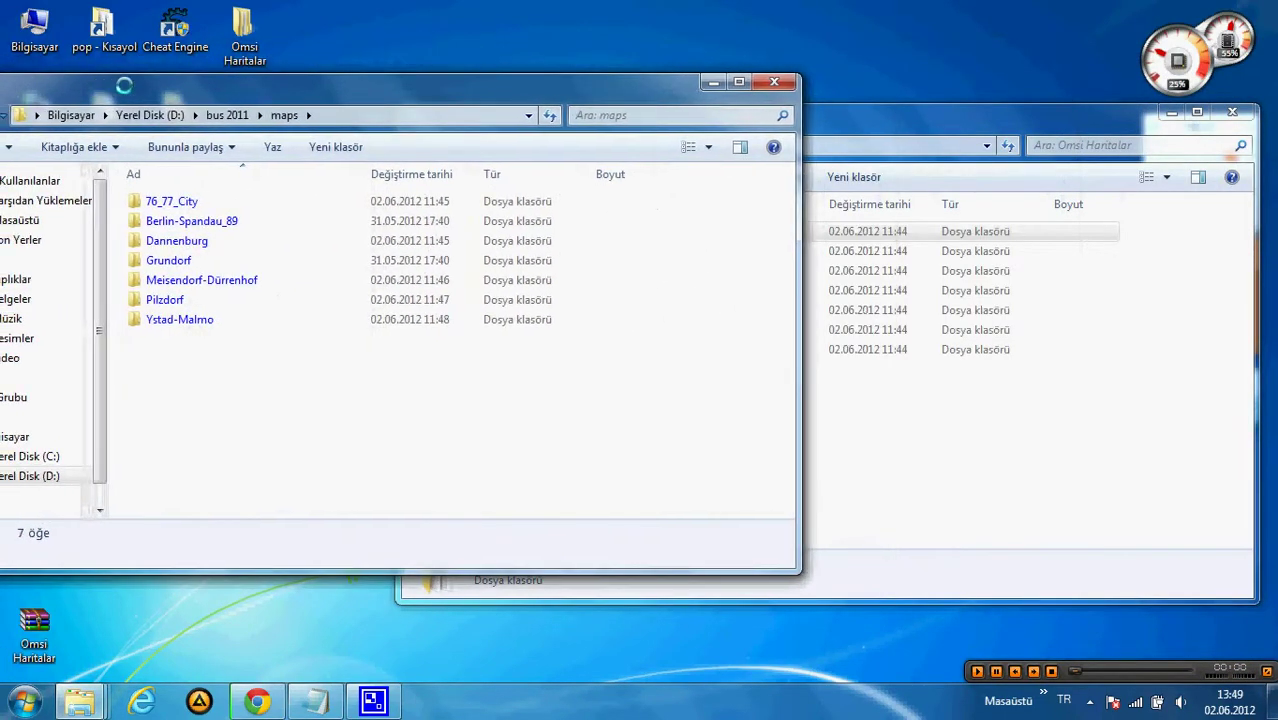
pyautogui.click(900, 124)
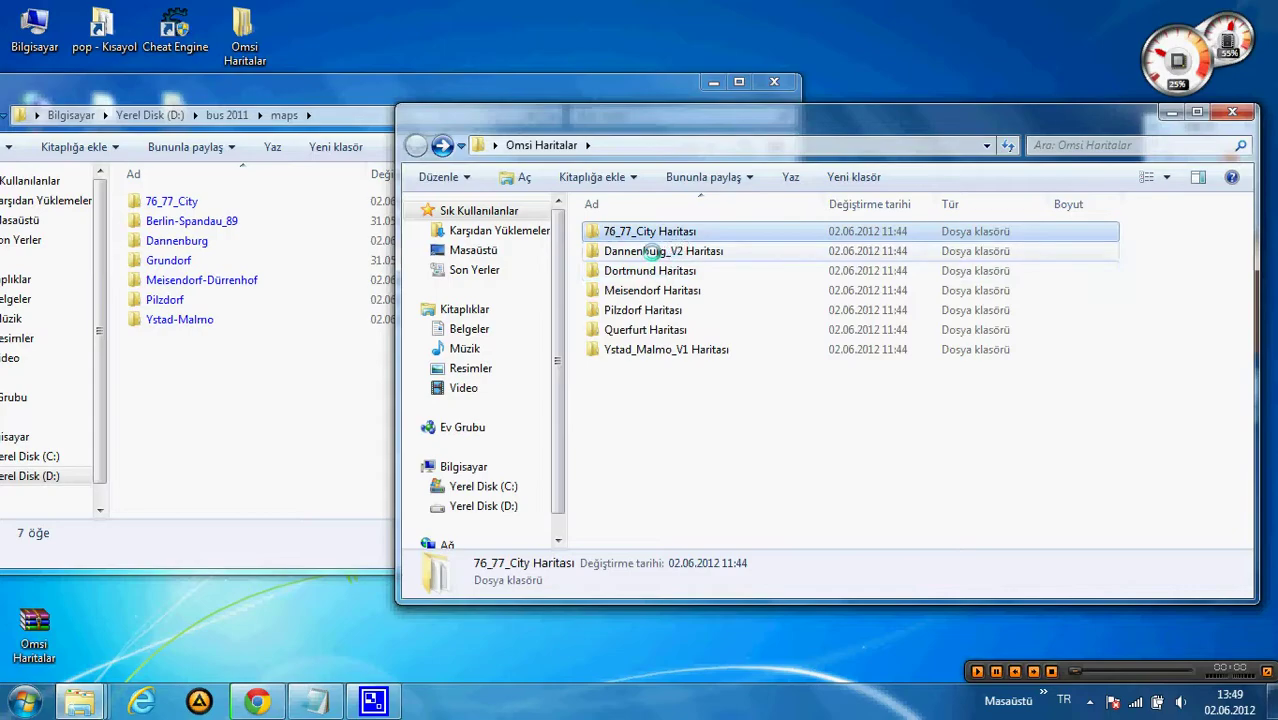
pyautogui.doubleClick(650, 251)
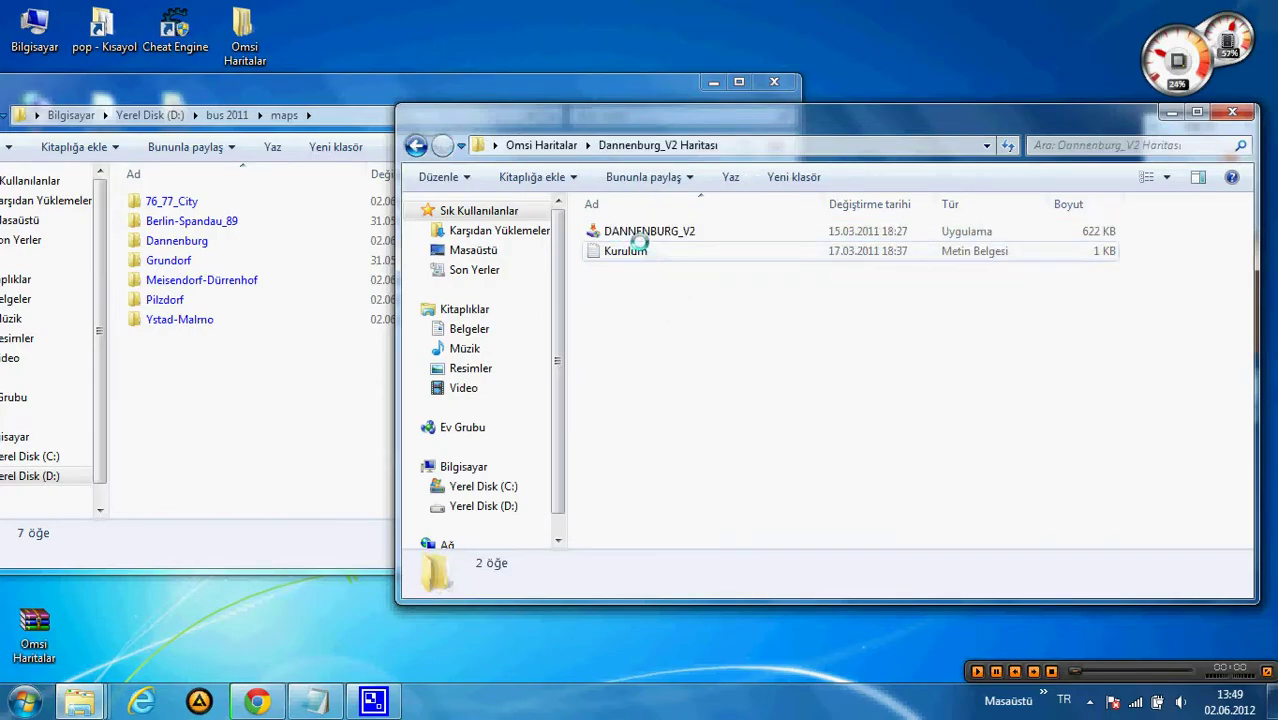
# Read the installation instruction in the Dannenburg map's Kurulum note and close it.
pyautogui.click(625, 251)
pyautogui.doubleClick(625, 251)
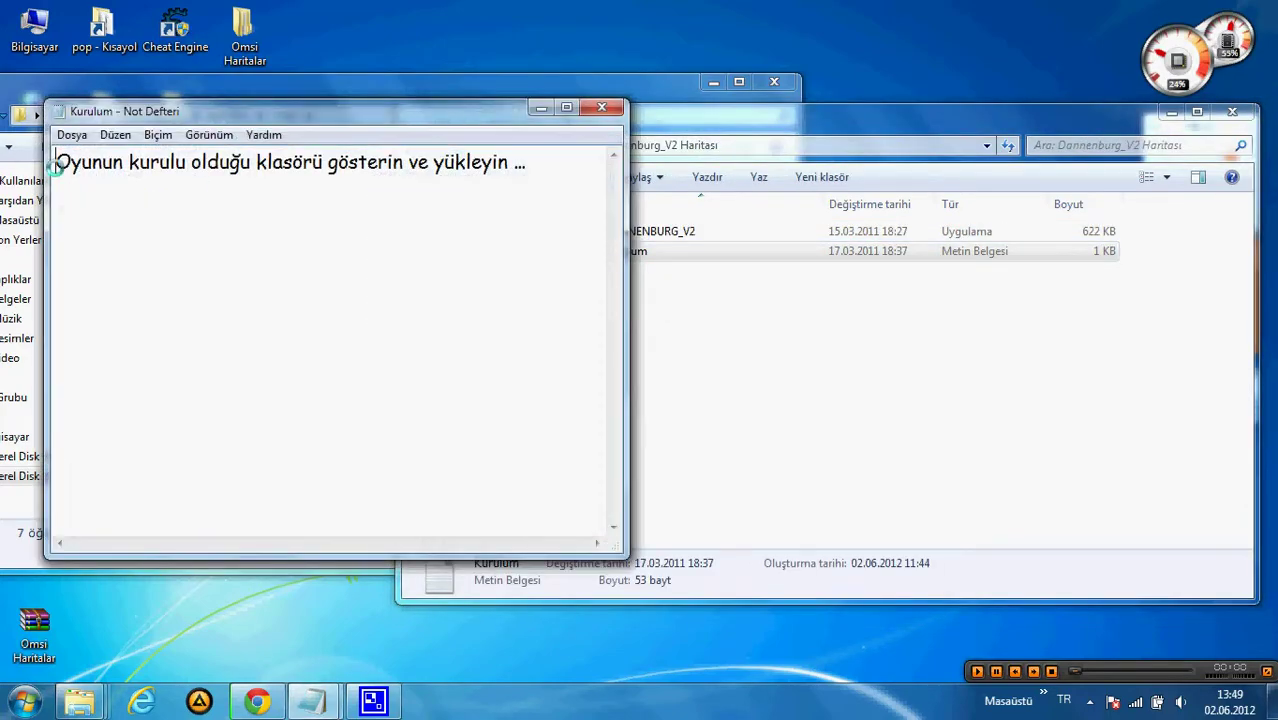
pyautogui.moveTo(73, 166); pyautogui.dragTo(527, 182)
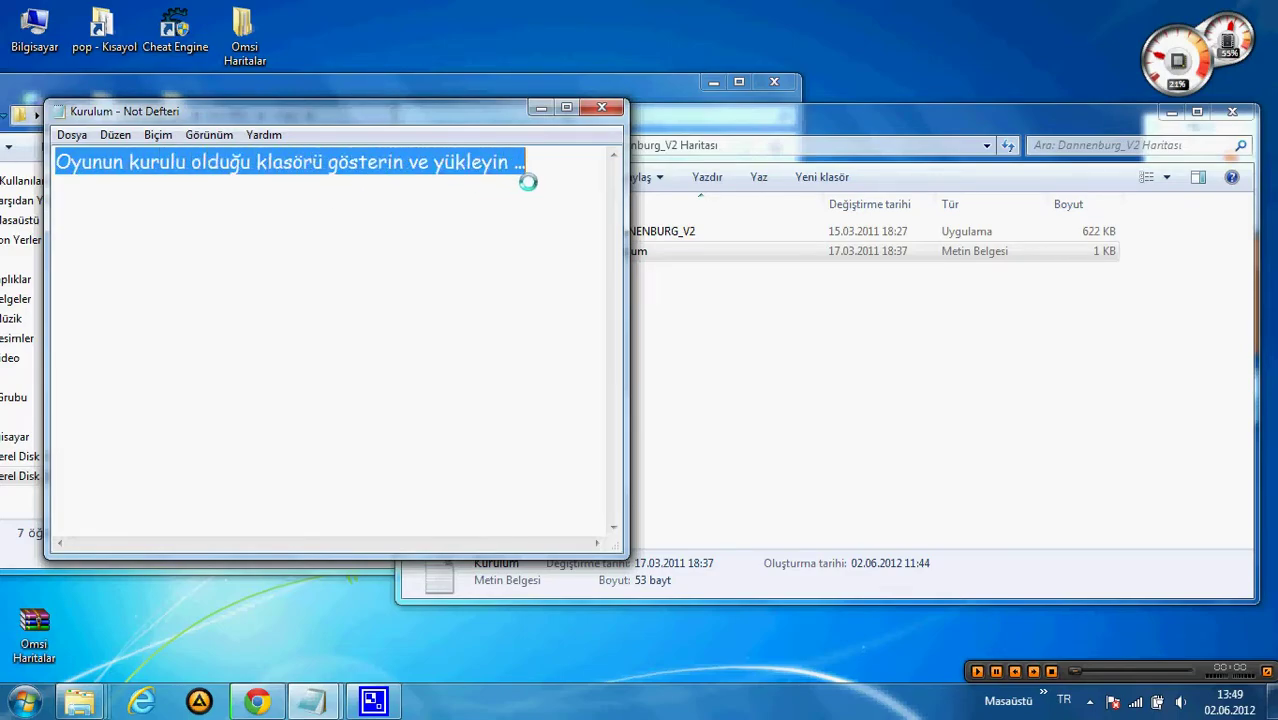
pyautogui.click(600, 108)
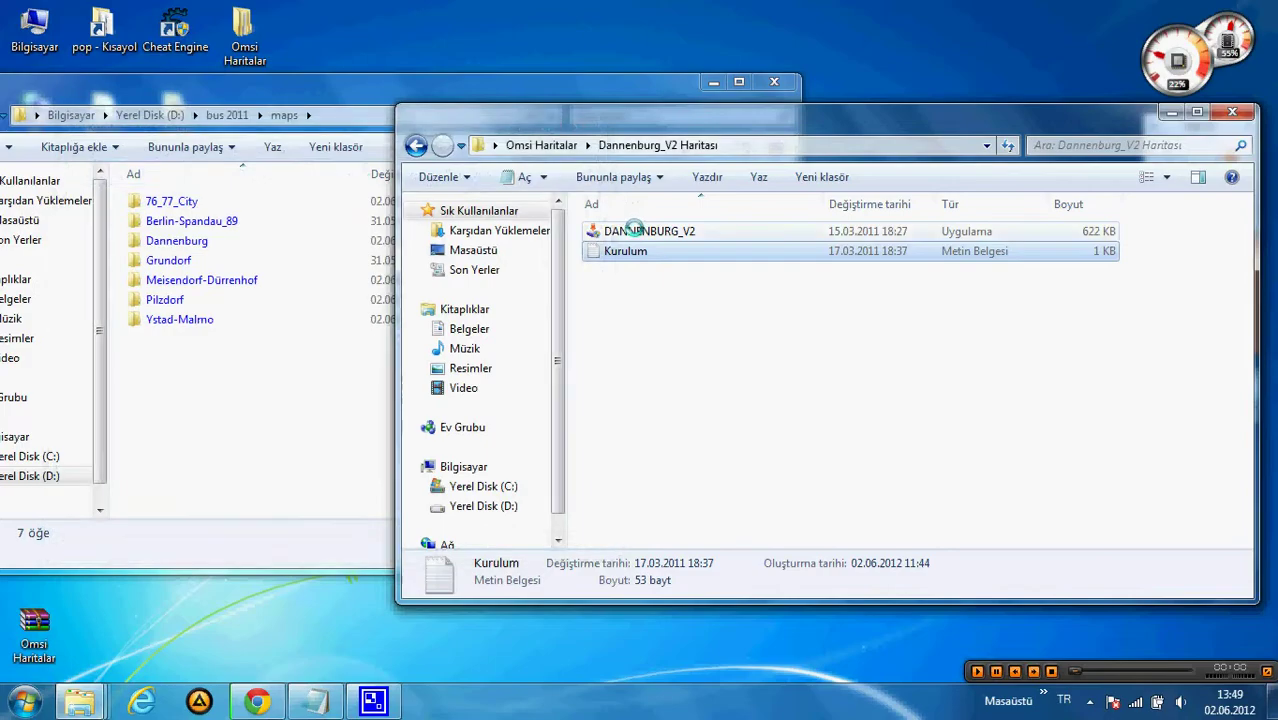
# Run the DANNENBURG_V2 installer and accept the license terms to reach the installation directory page.
pyautogui.click(634, 230)
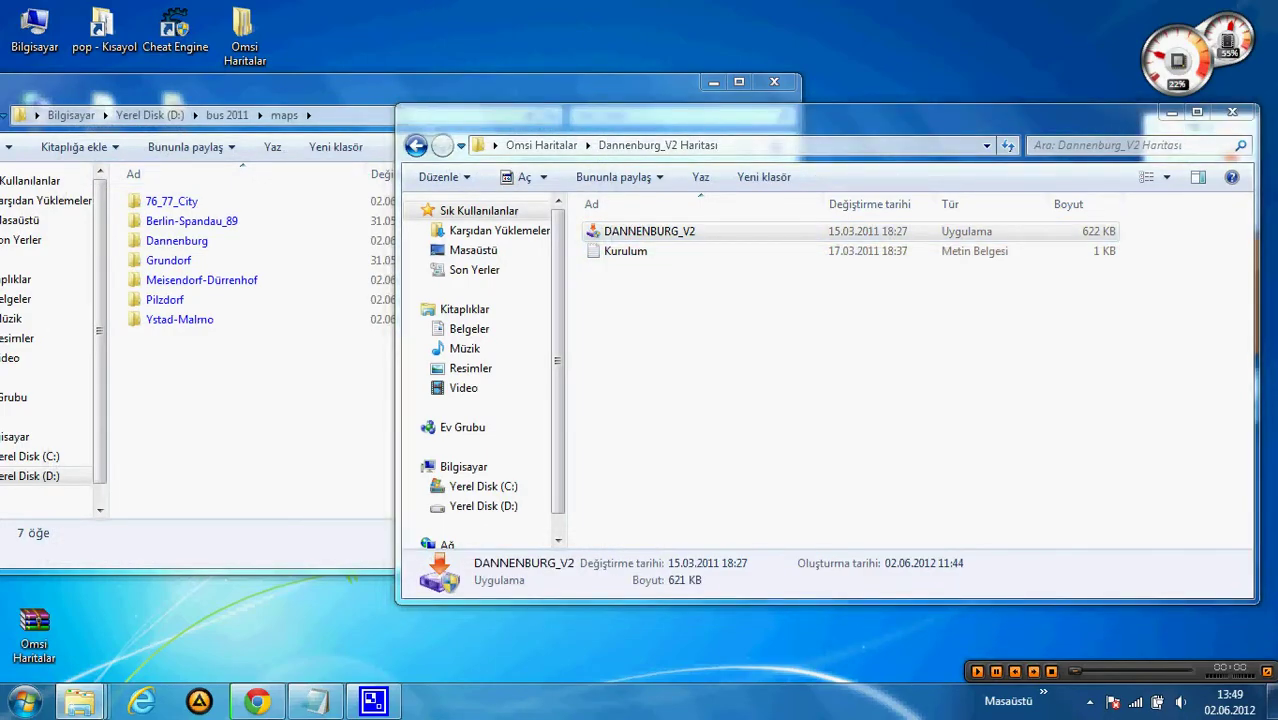
pyautogui.click(742, 487)
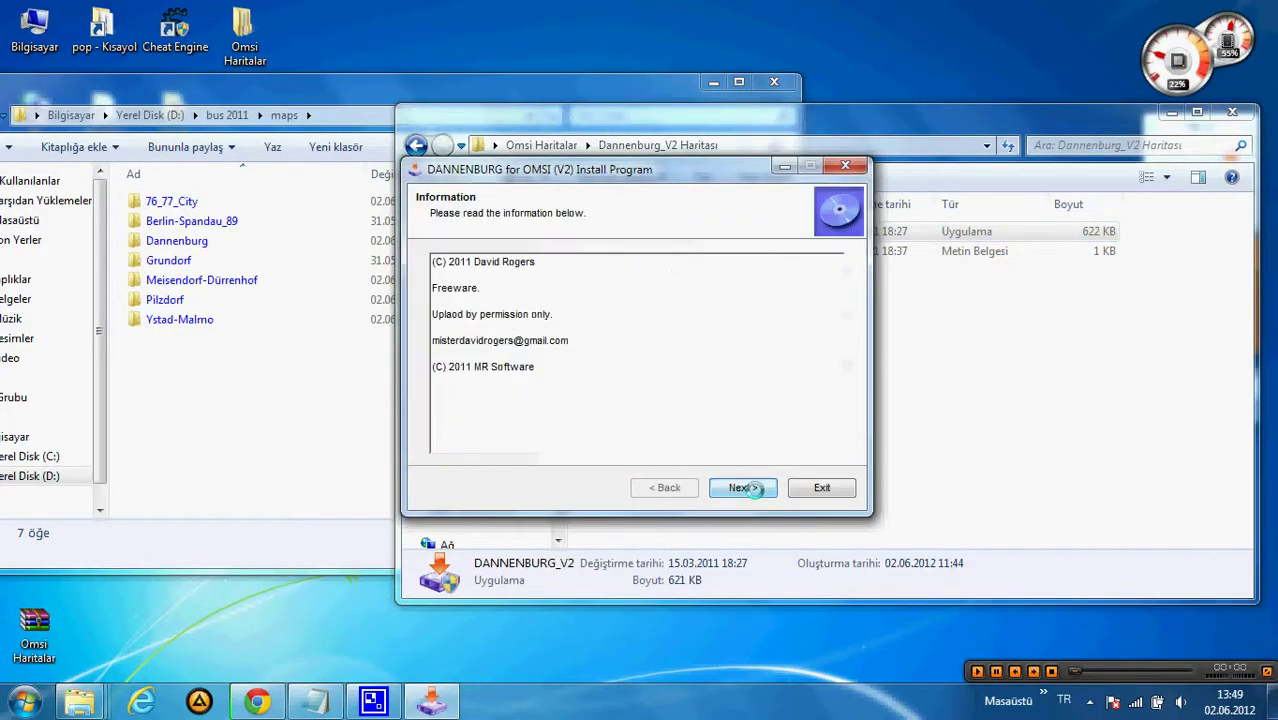
pyautogui.click(753, 487)
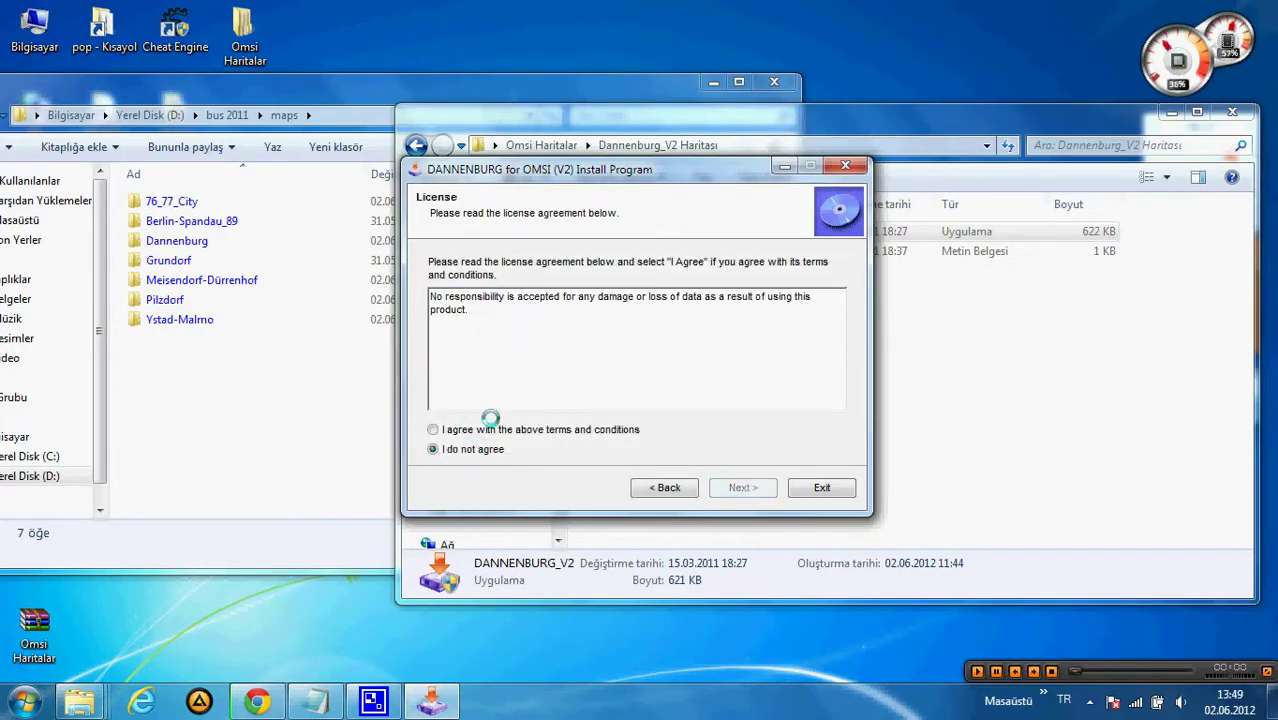
pyautogui.click(493, 429)
pyautogui.click(741, 487)
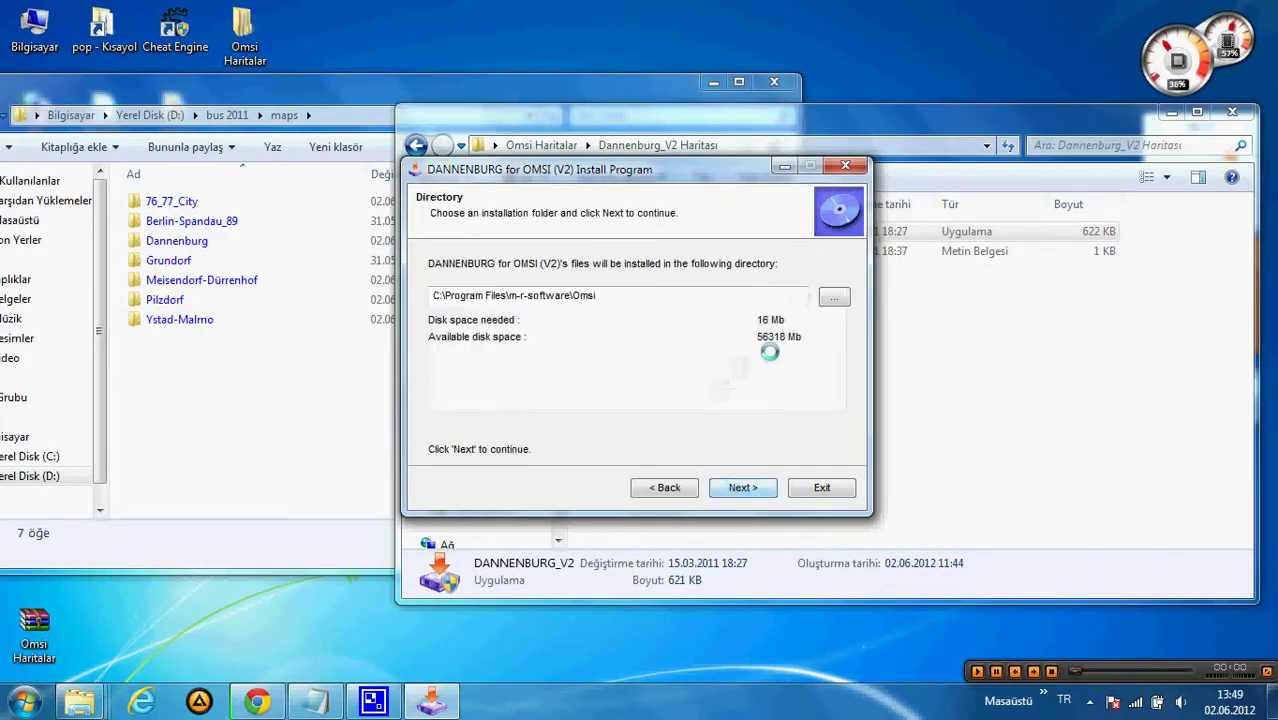
# Set the Dannenburg installation directory to D:\bus 2011 and continue to the confirmation page.
pyautogui.click(834, 296)
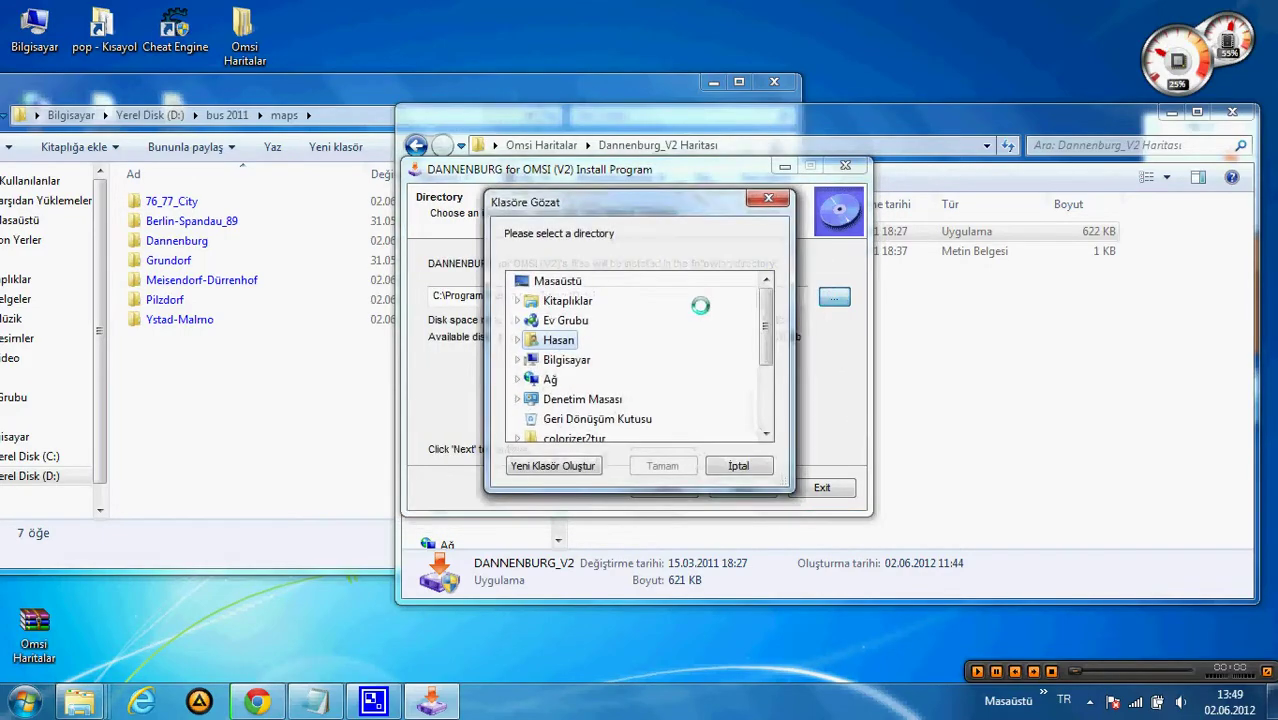
pyautogui.doubleClick(586, 399)
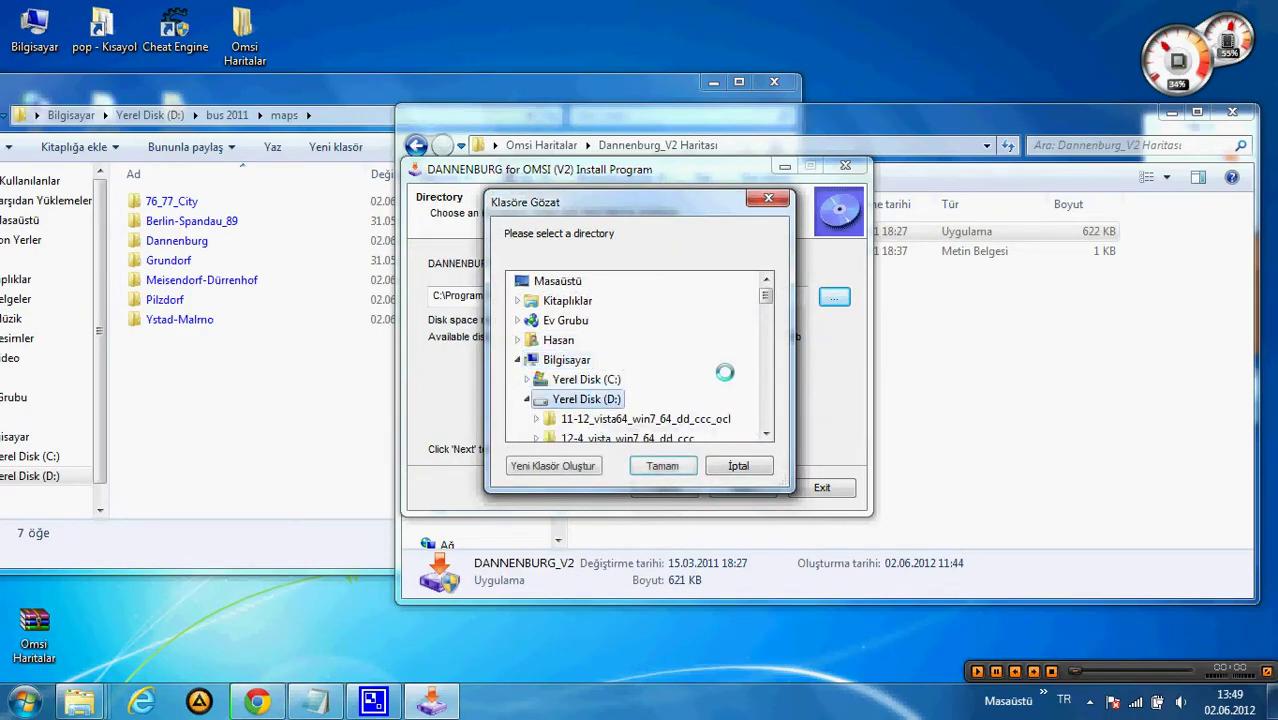
pyautogui.scroll(-1, 770, 308)
pyautogui.scroll(-3, 770, 308)
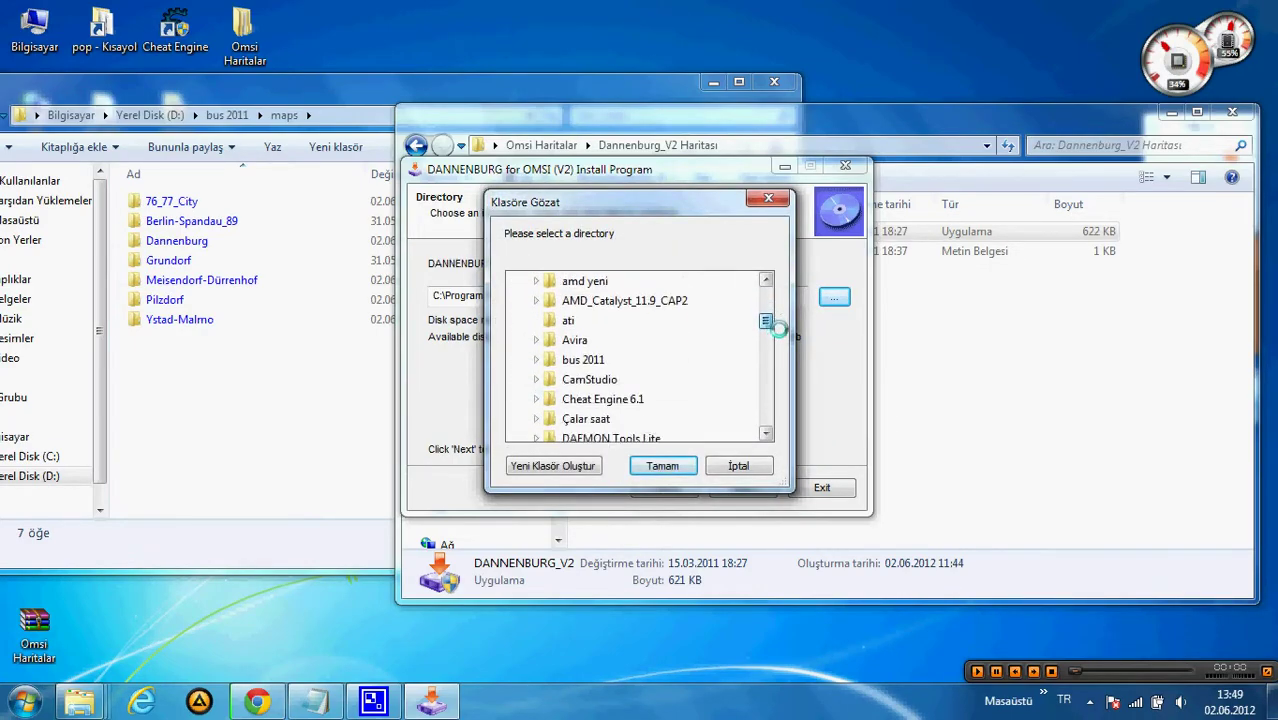
pyautogui.doubleClick(583, 340)
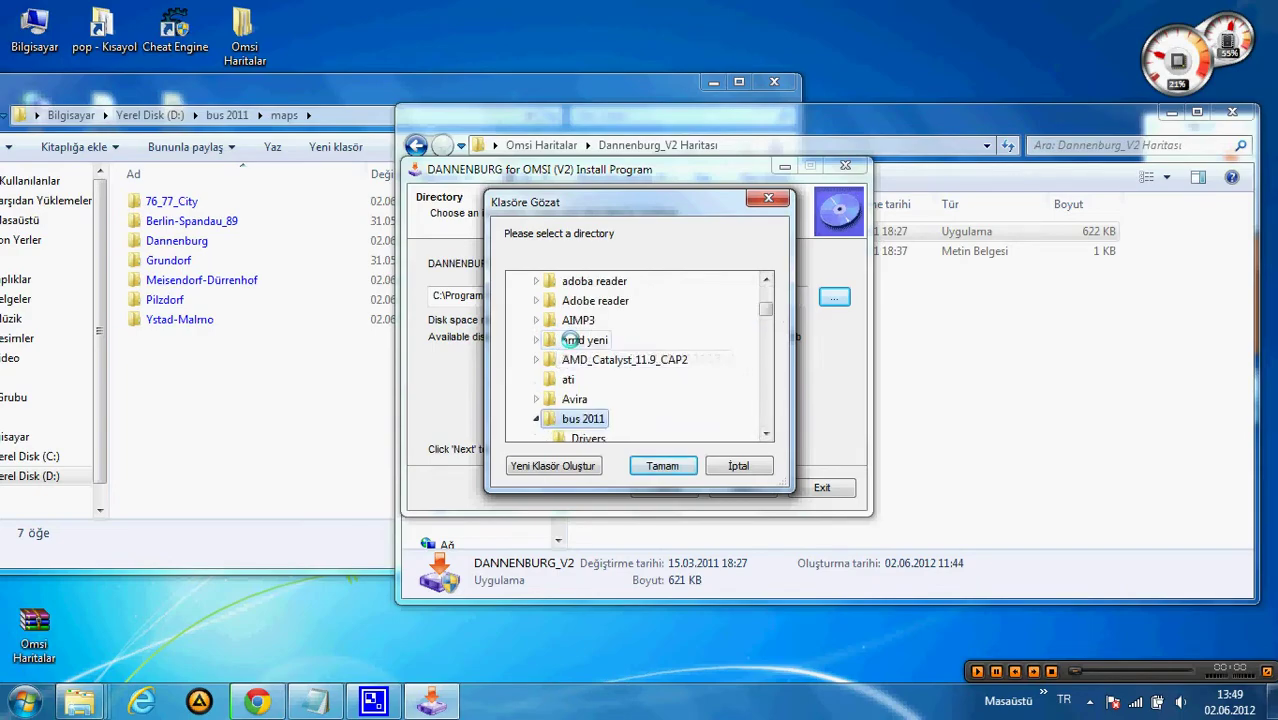
pyautogui.click(662, 465)
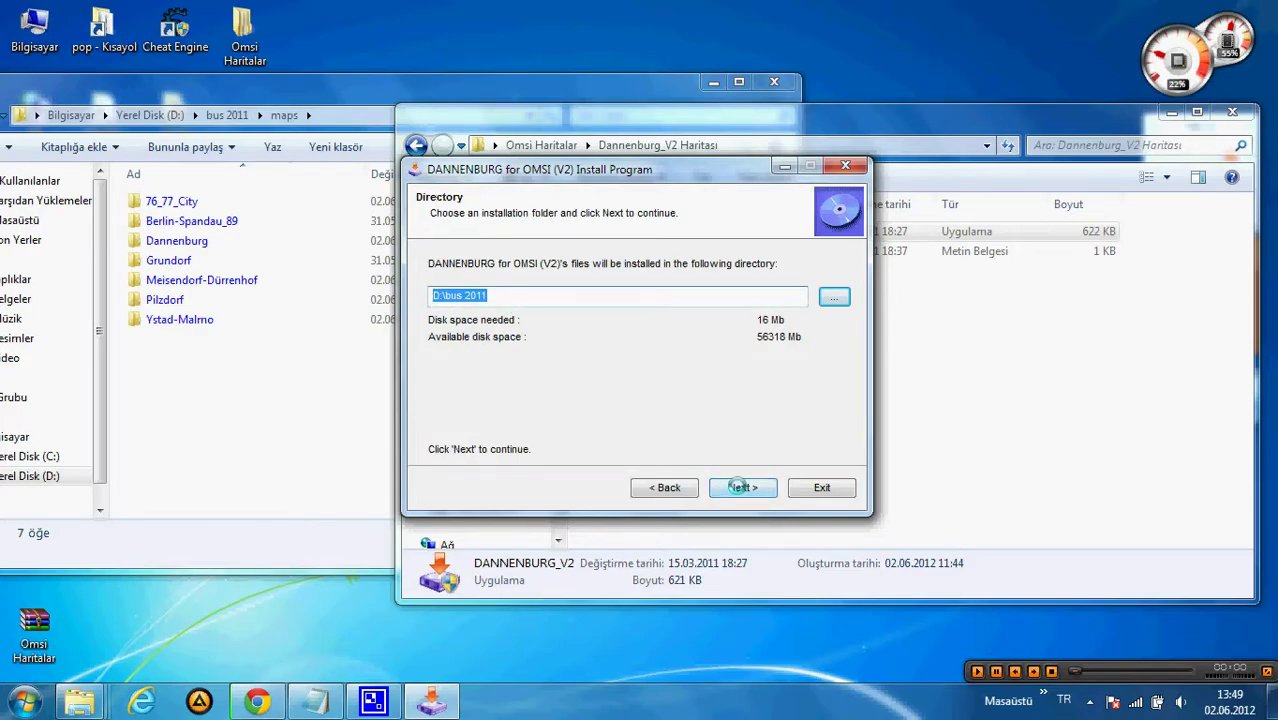
pyautogui.click(740, 487)
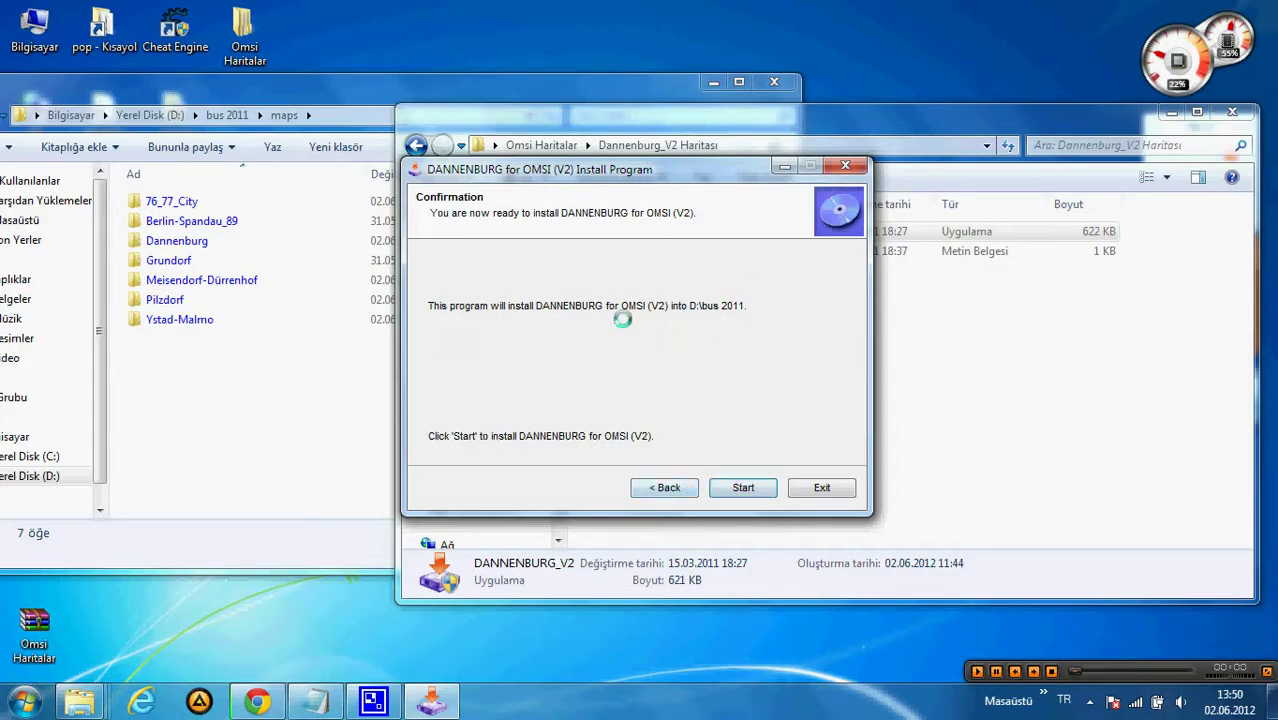
# Look at the open Notepad message, minimize it, and exit the Dannenburg installer without starting the installation.
pyautogui.click(315, 700)
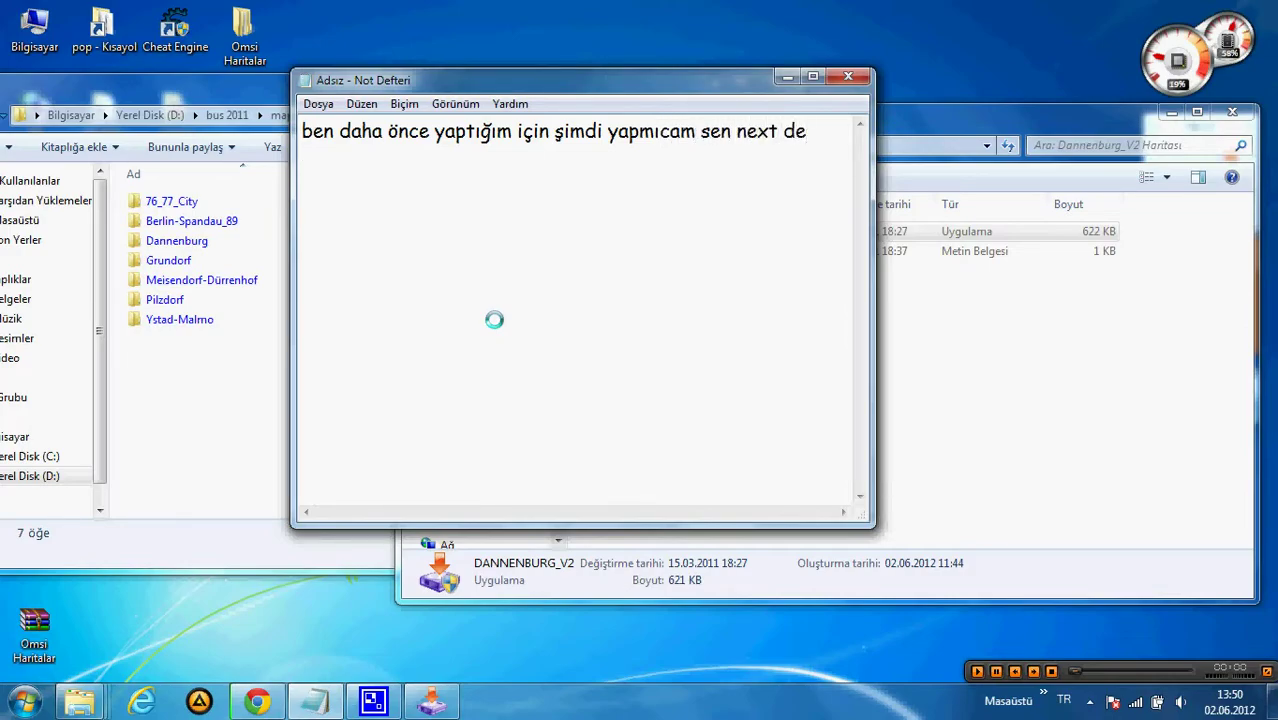
pyautogui.click(787, 77)
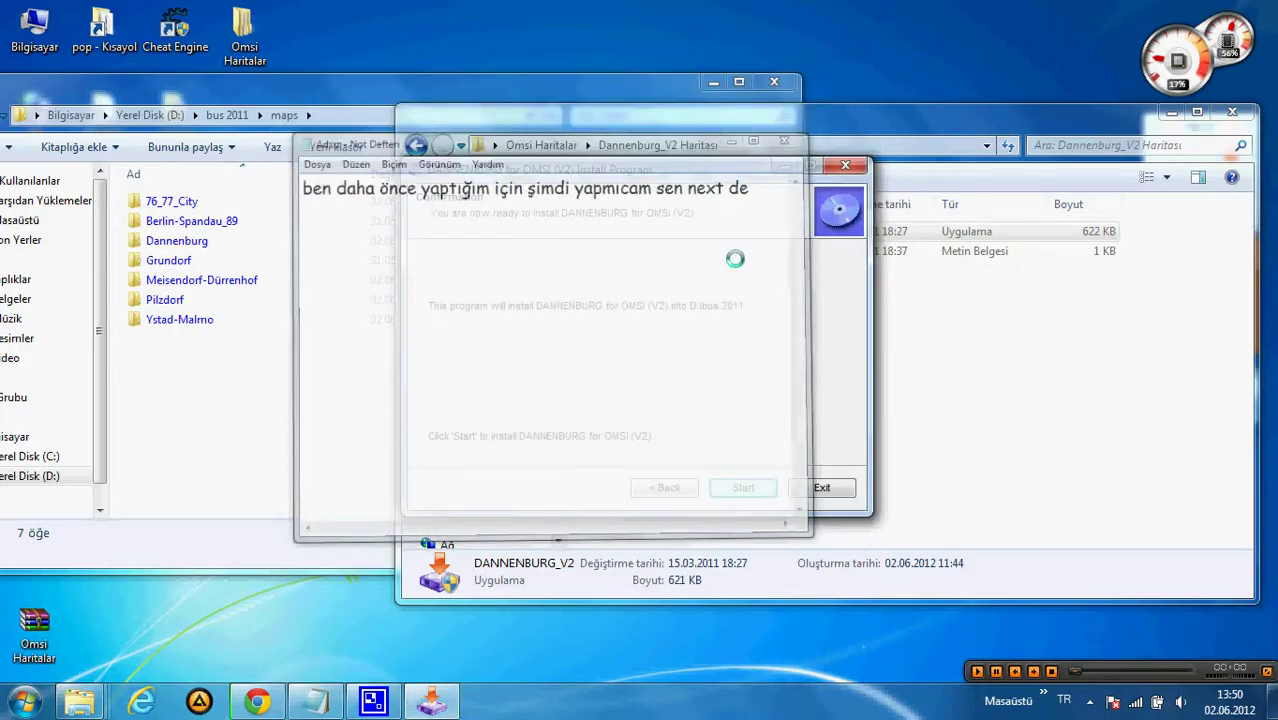
pyautogui.click(823, 487)
pyautogui.click(790, 418)
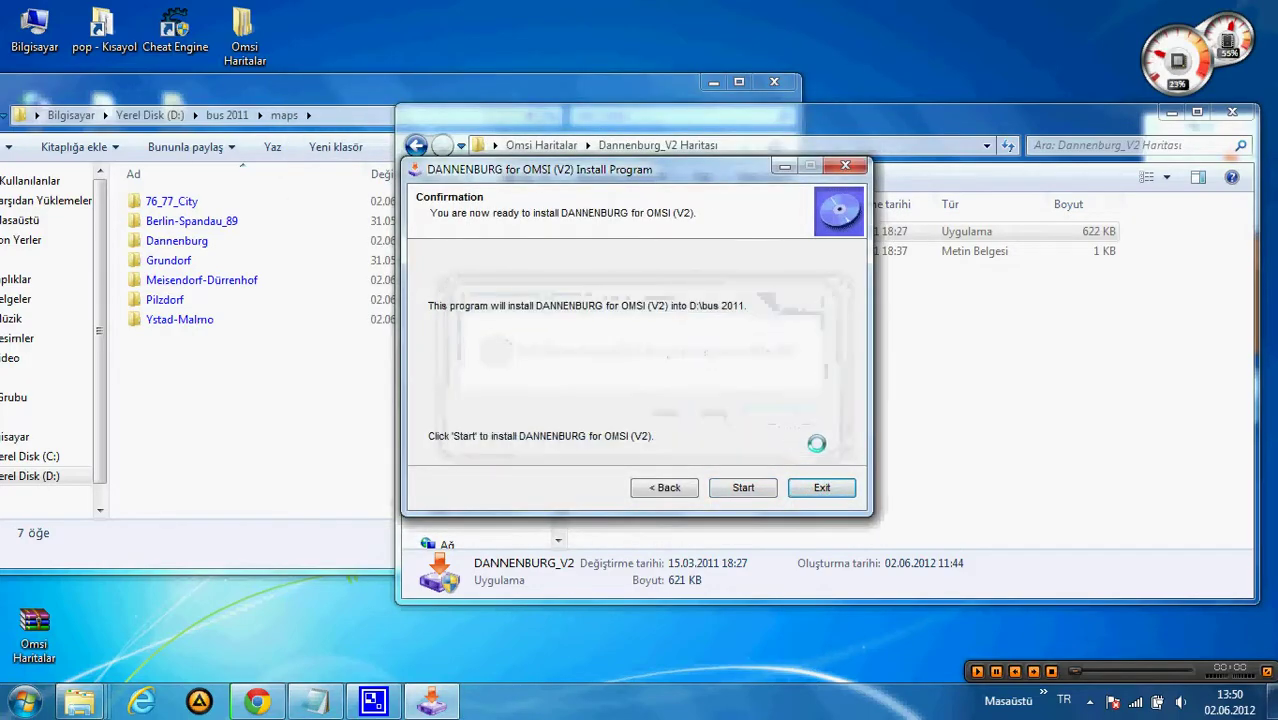
pyautogui.click(821, 487)
pyautogui.click(679, 416)
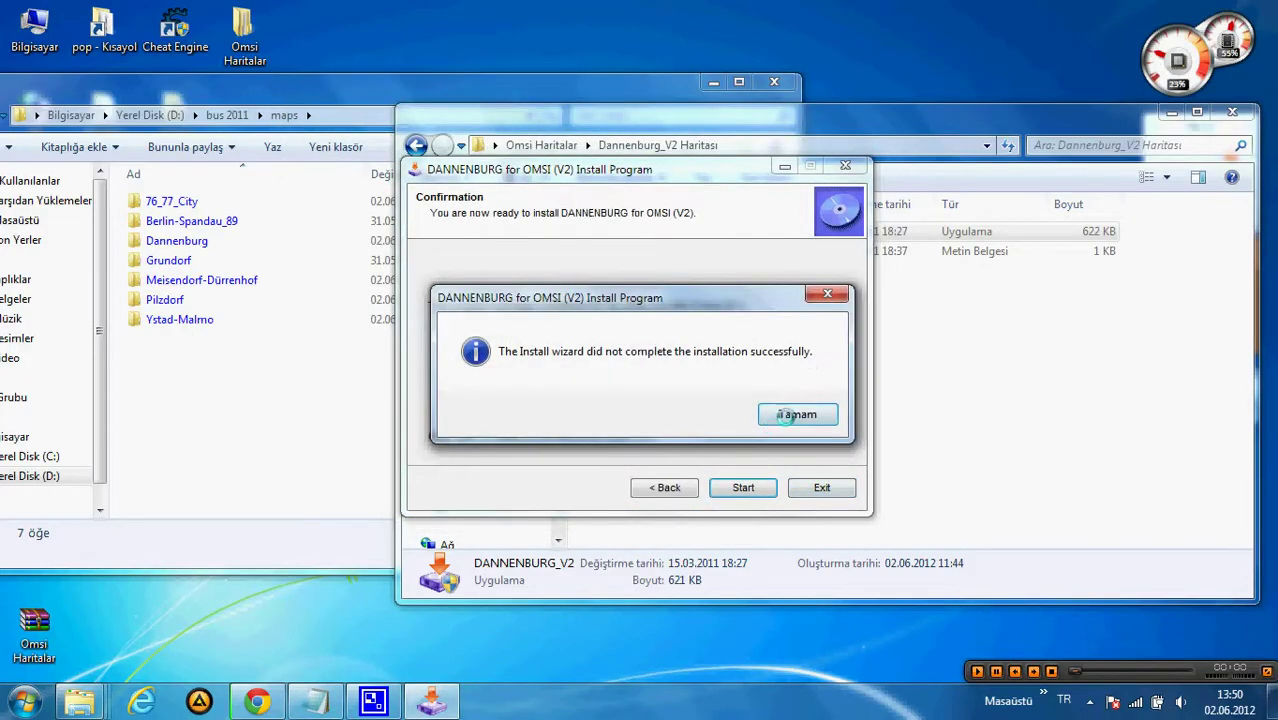
pyautogui.click(780, 420)
pyautogui.click(821, 487)
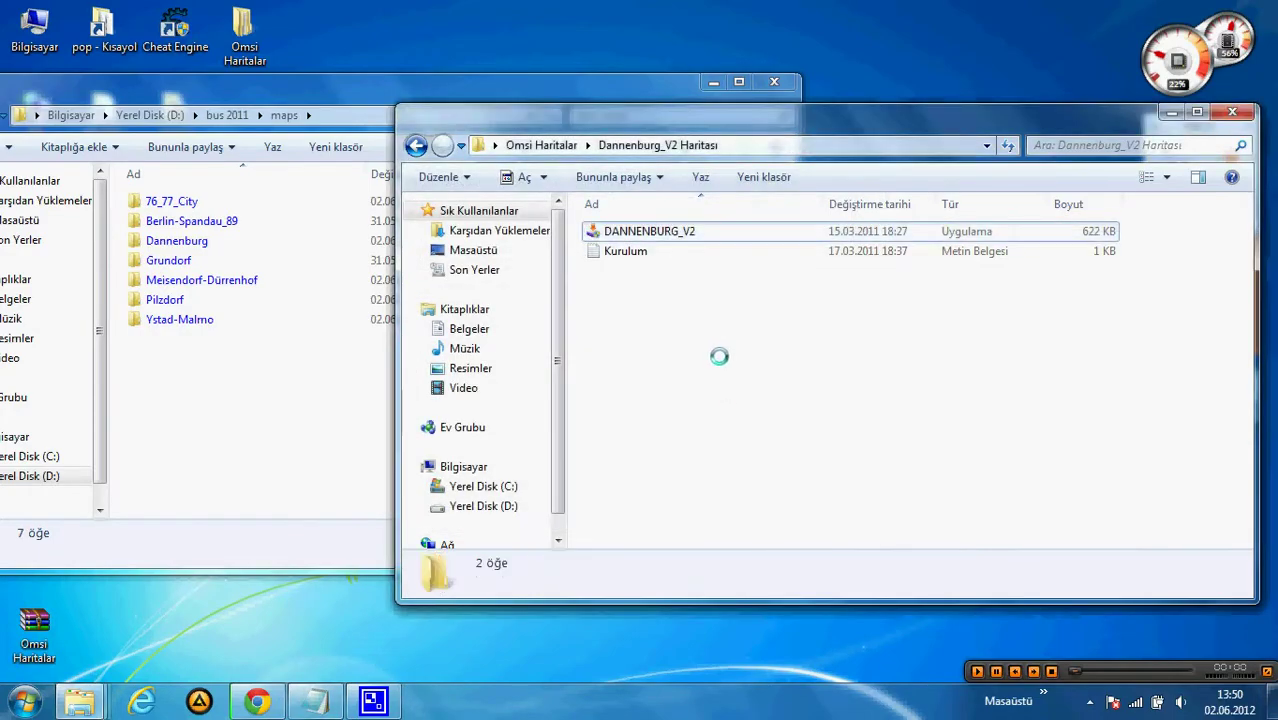
# Return to Omsi Haritalar, look inside the Dortmund Haritası folder, and open the Pilzdorf Haritası folder.
pyautogui.click(416, 145)
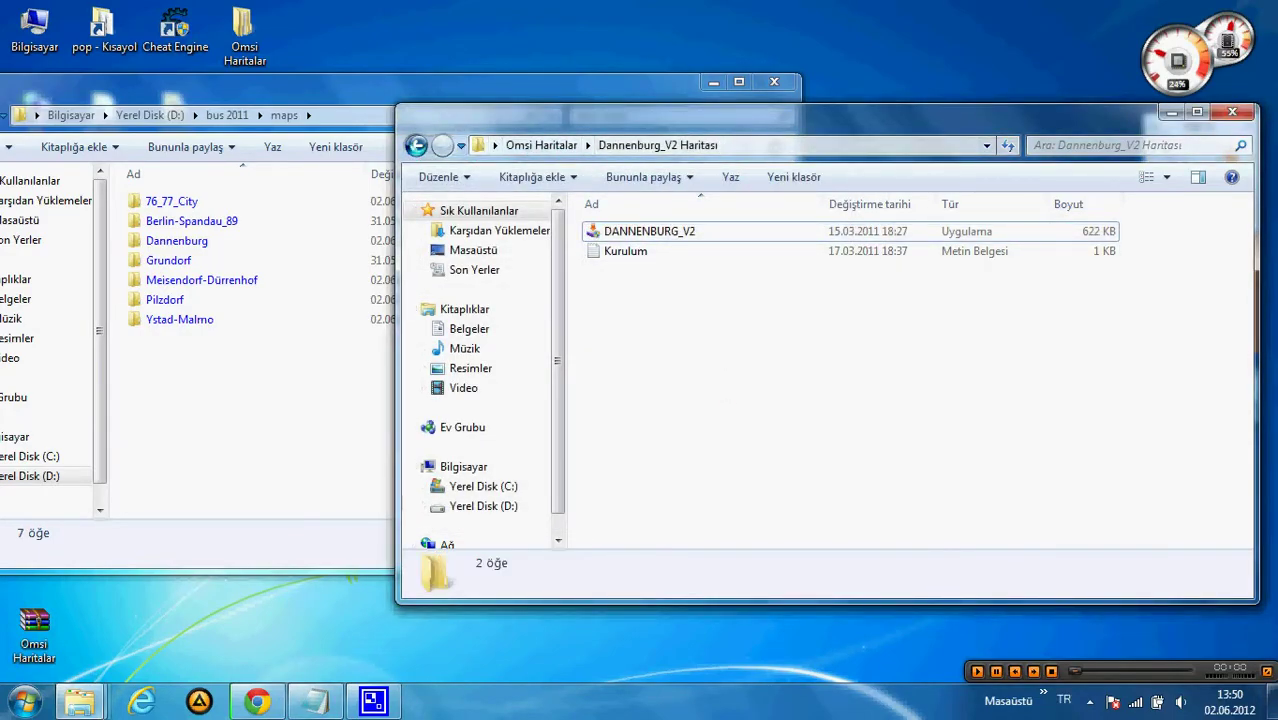
pyautogui.doubleClick(622, 271)
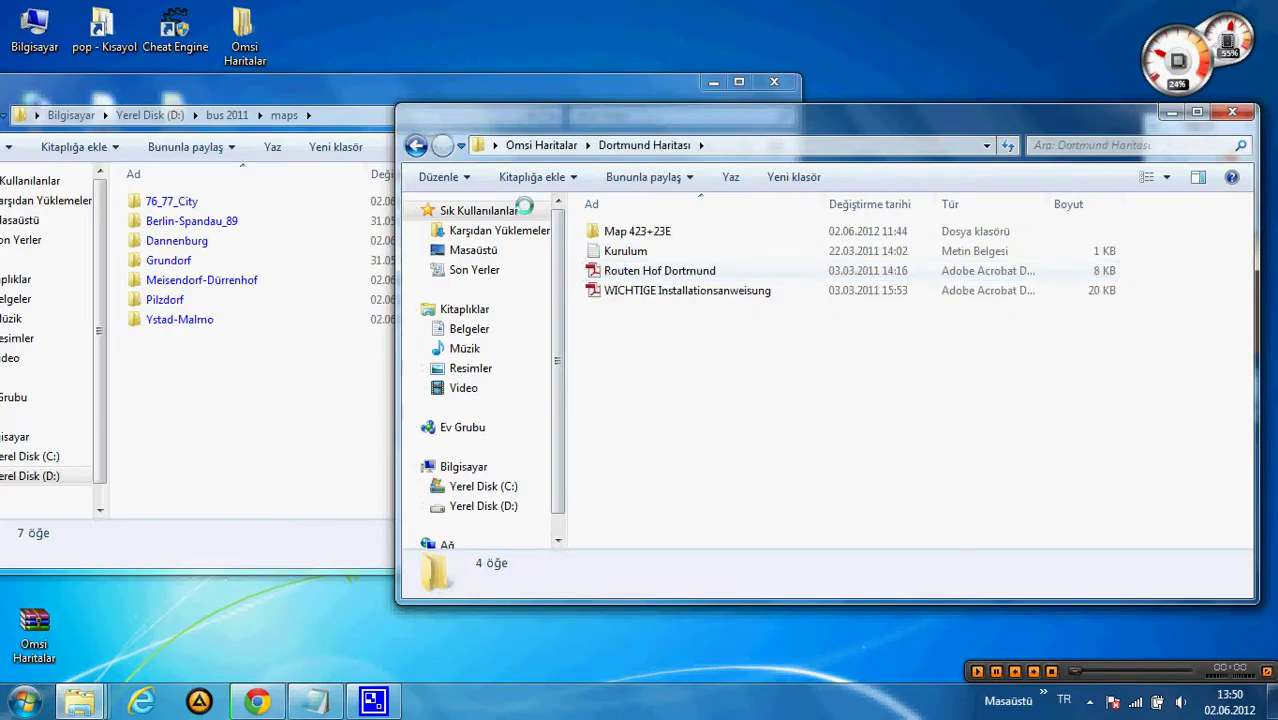
pyautogui.click(415, 145)
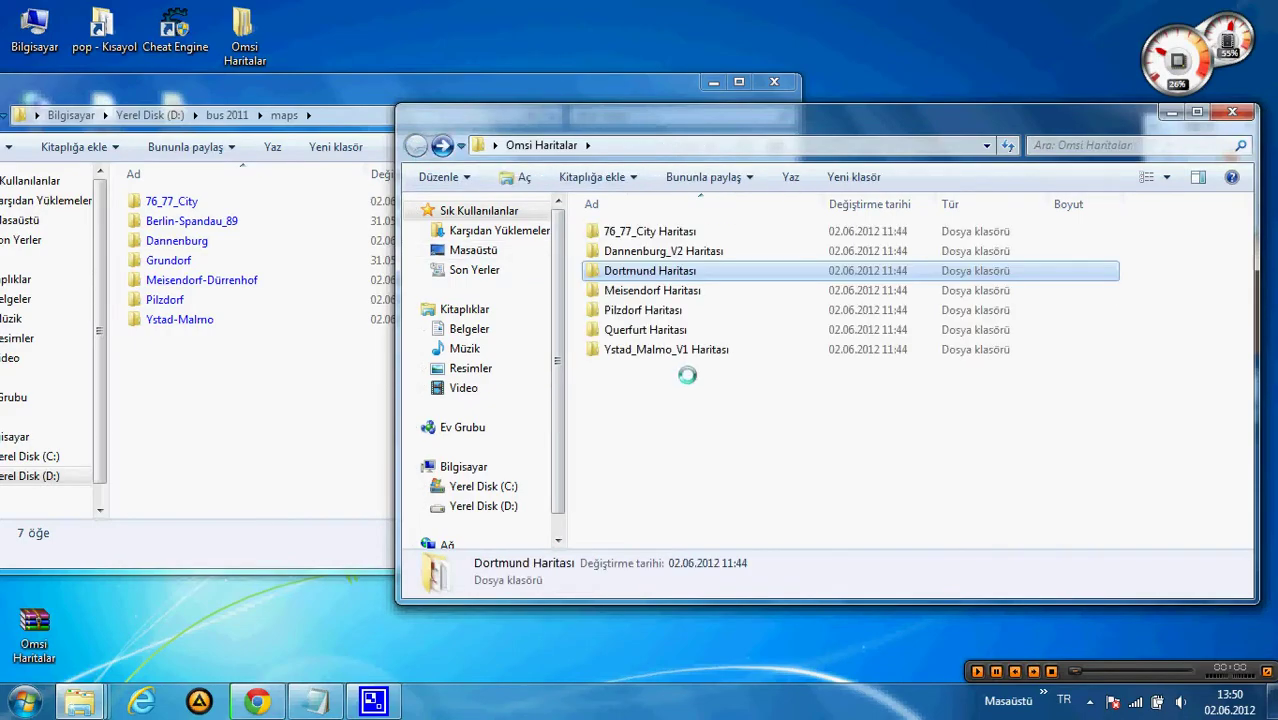
pyautogui.doubleClick(636, 310)
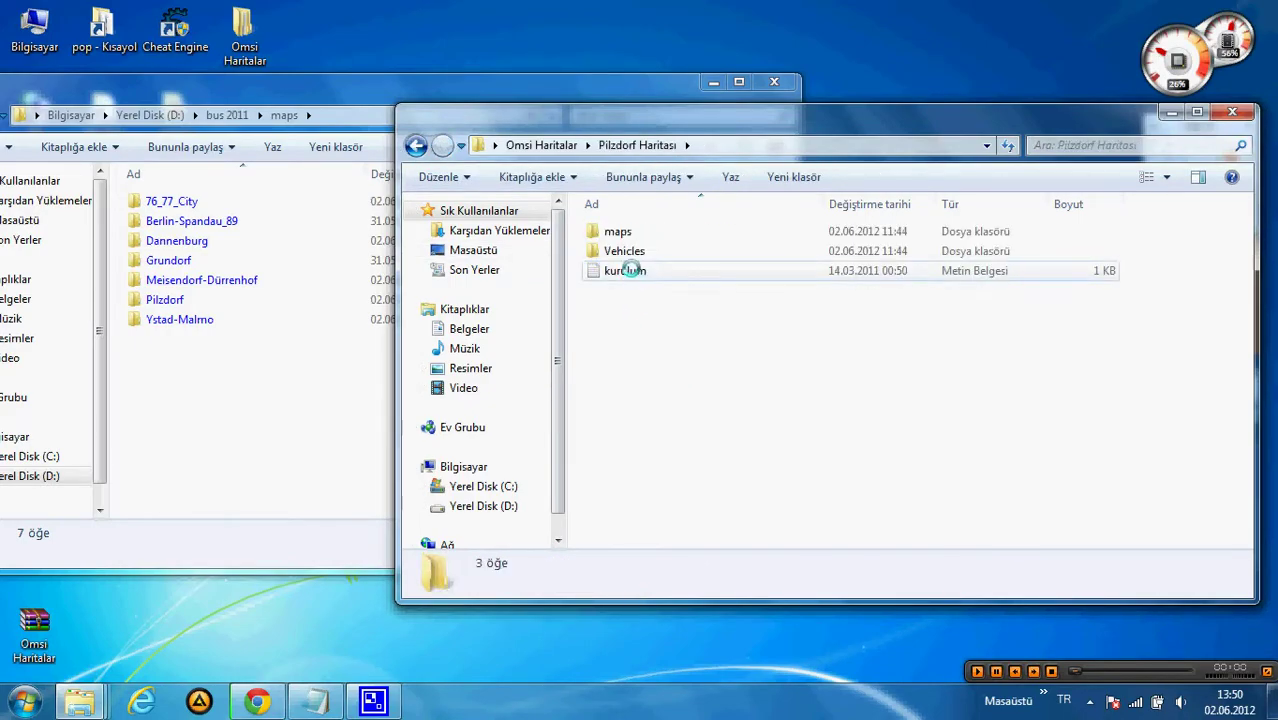
# Read the installation instruction in the Pilzdorf map's kurulum note and close it.
pyautogui.doubleClick(626, 270)
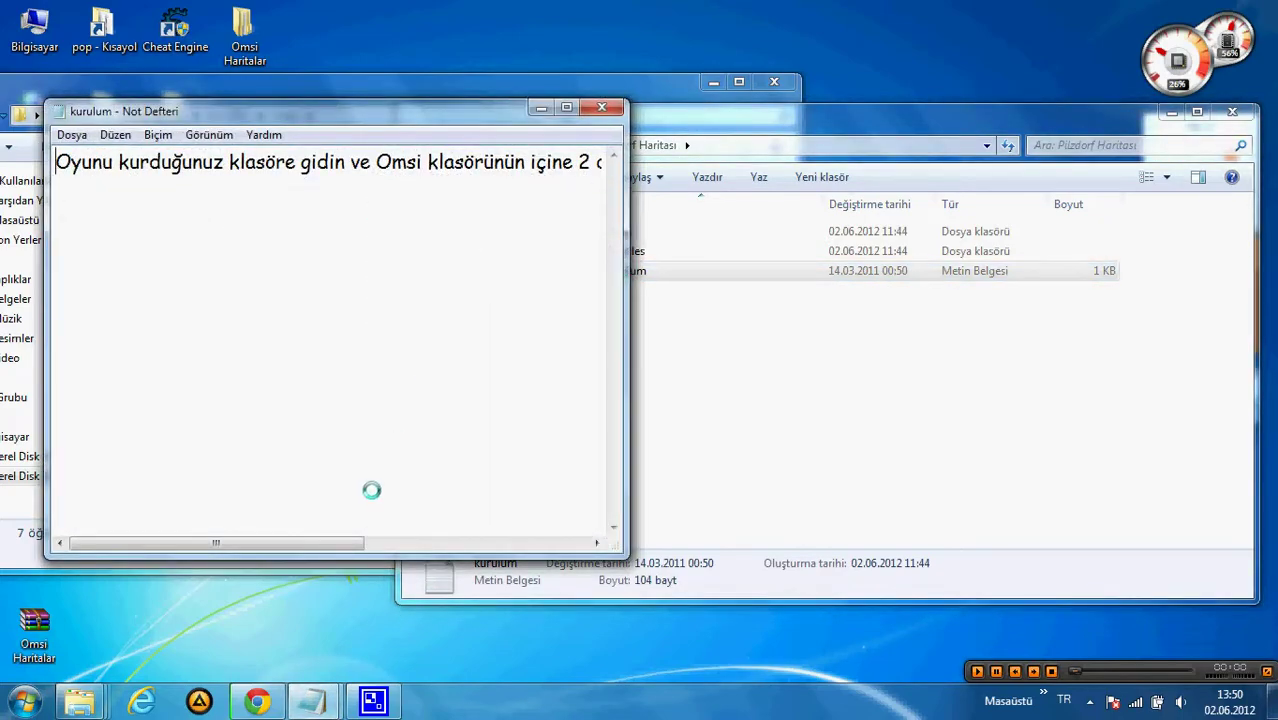
pyautogui.moveTo(336, 541); pyautogui.dragTo(188, 510)
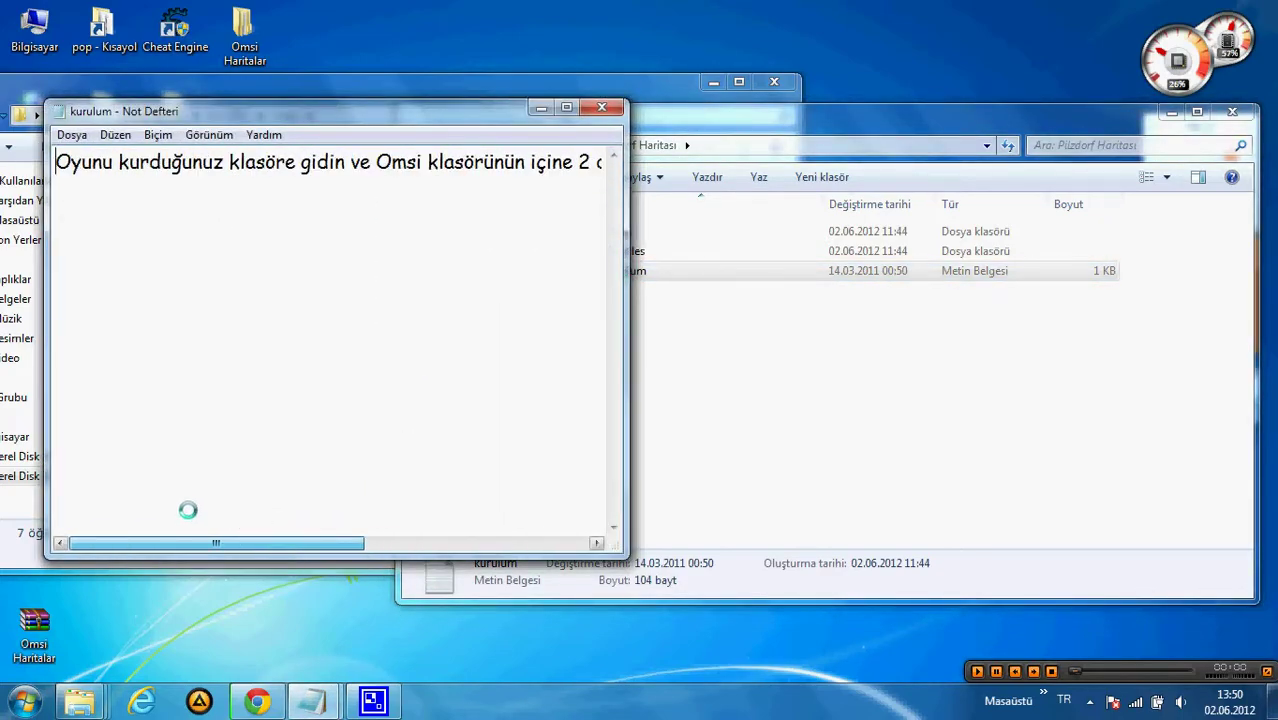
pyautogui.click(601, 107)
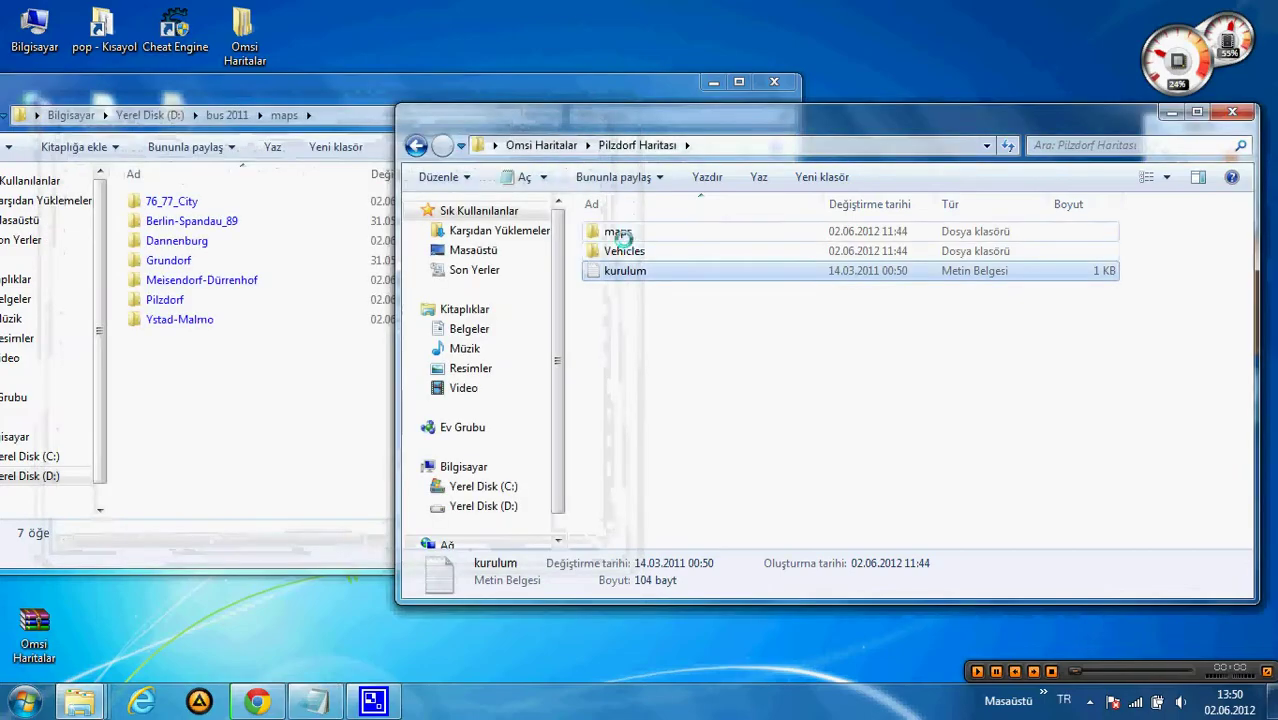
# Look through the Pilzdorf folder inside the downloaded maps folder and return to Pilzdorf Haritası.
pyautogui.doubleClick(619, 232)
pyautogui.doubleClick(622, 231)
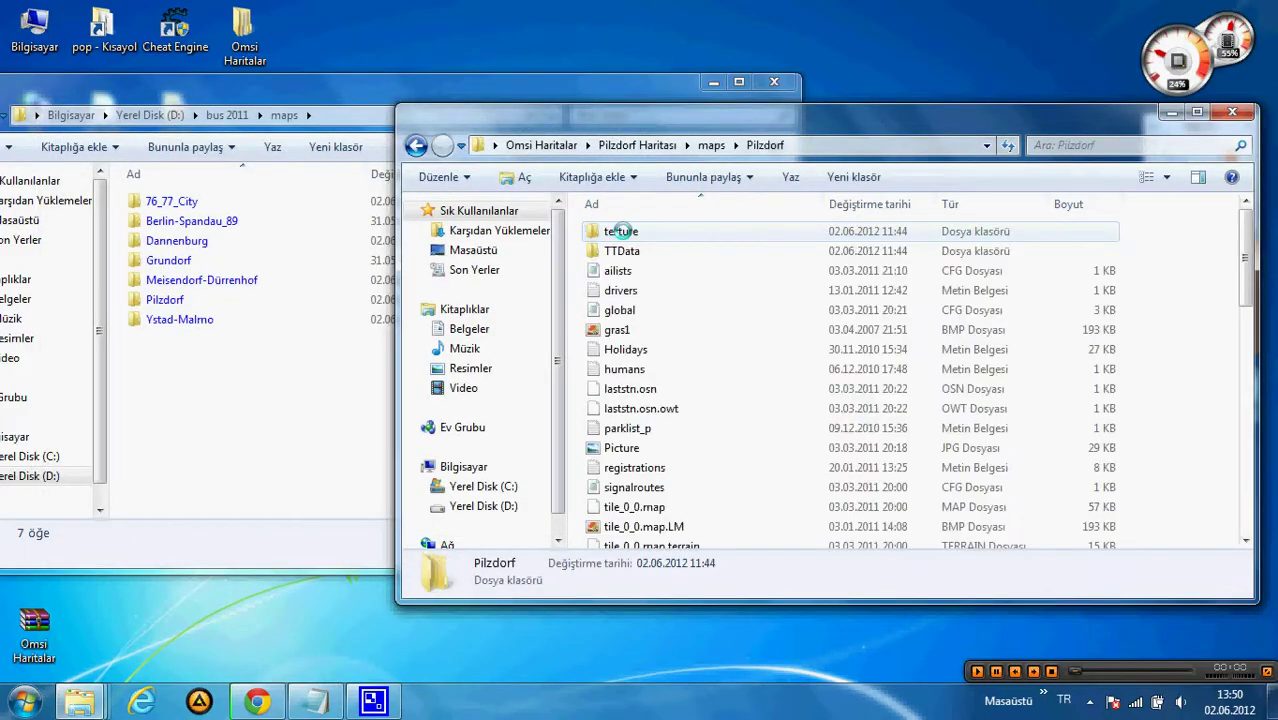
pyautogui.click(415, 145)
pyautogui.click(415, 145)
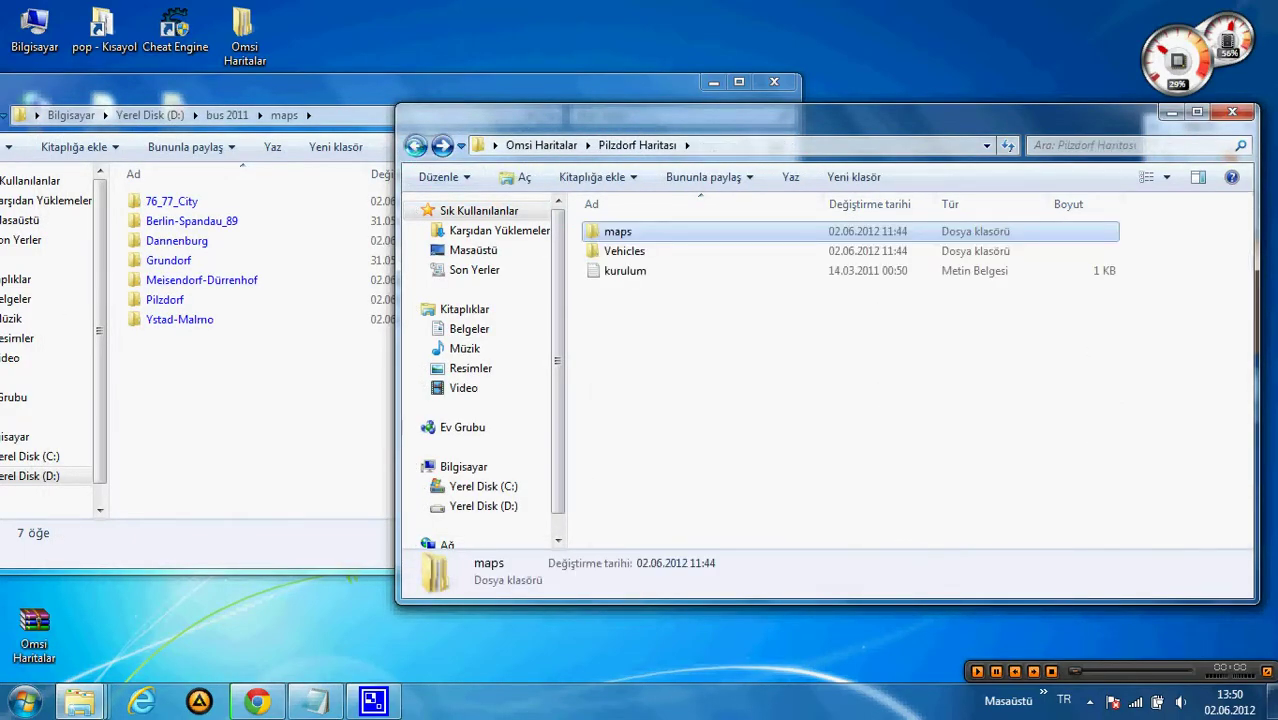
# Show the copy command for the downloaded Pilzdorf folder and the paste command in bus 2011's maps folder, dismissing both.
pyautogui.doubleClick(613, 230)
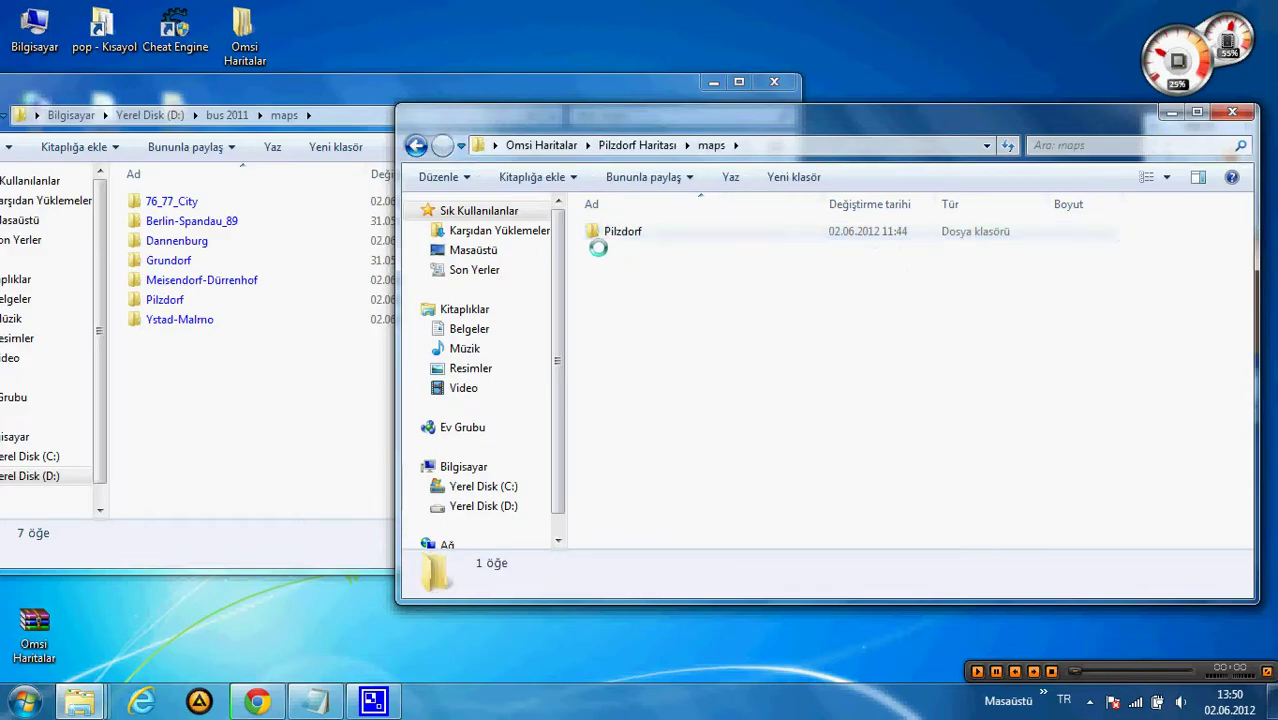
pyautogui.rightClick(616, 231)
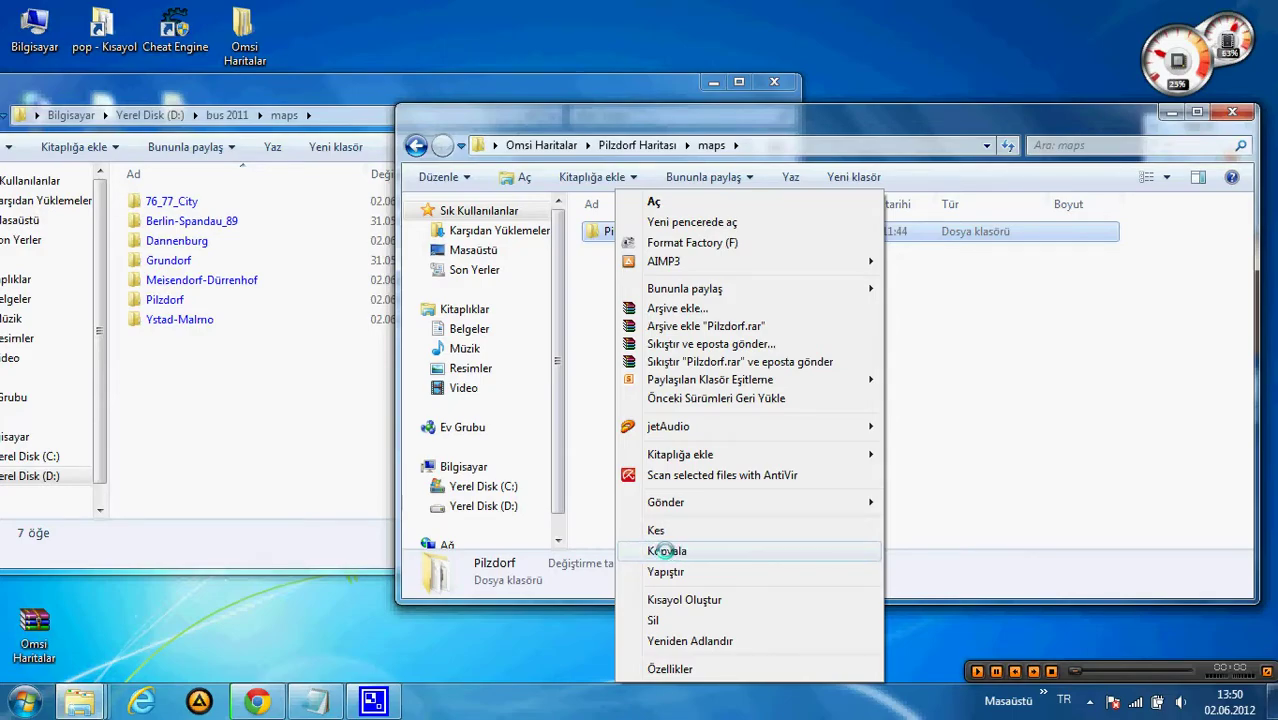
pyautogui.click(578, 382)
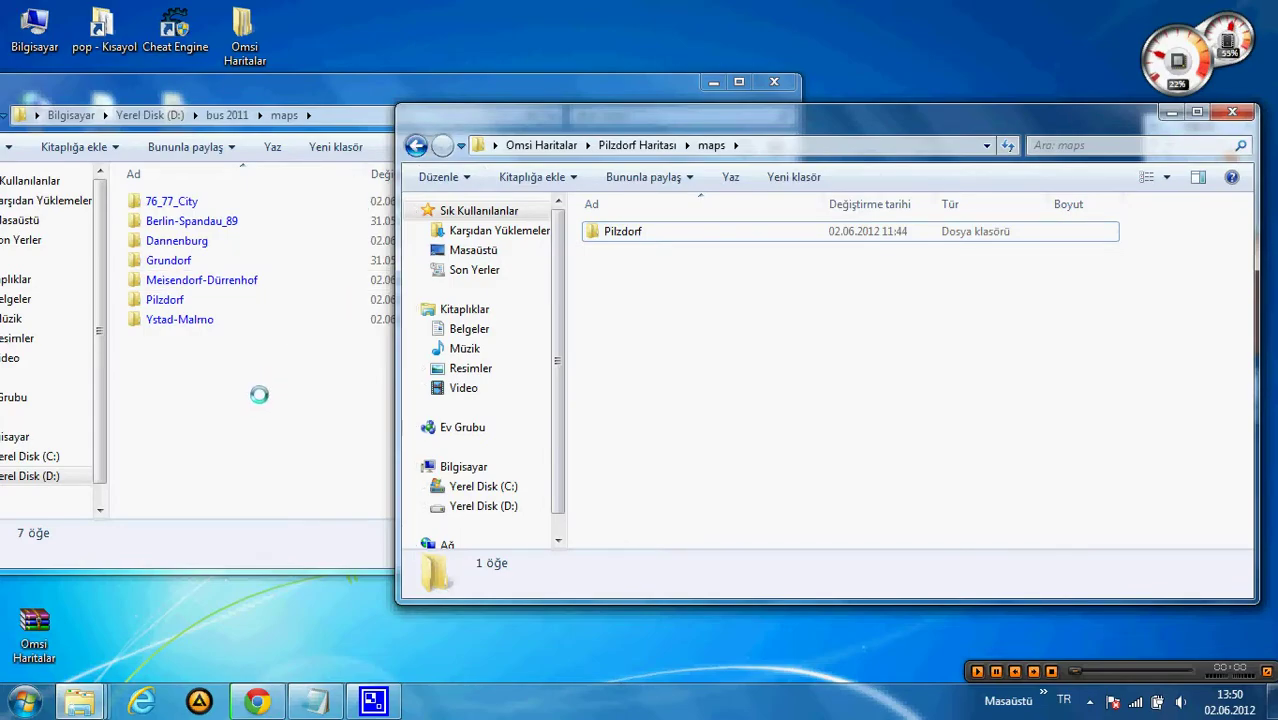
pyautogui.click(178, 366)
pyautogui.rightClick(222, 353)
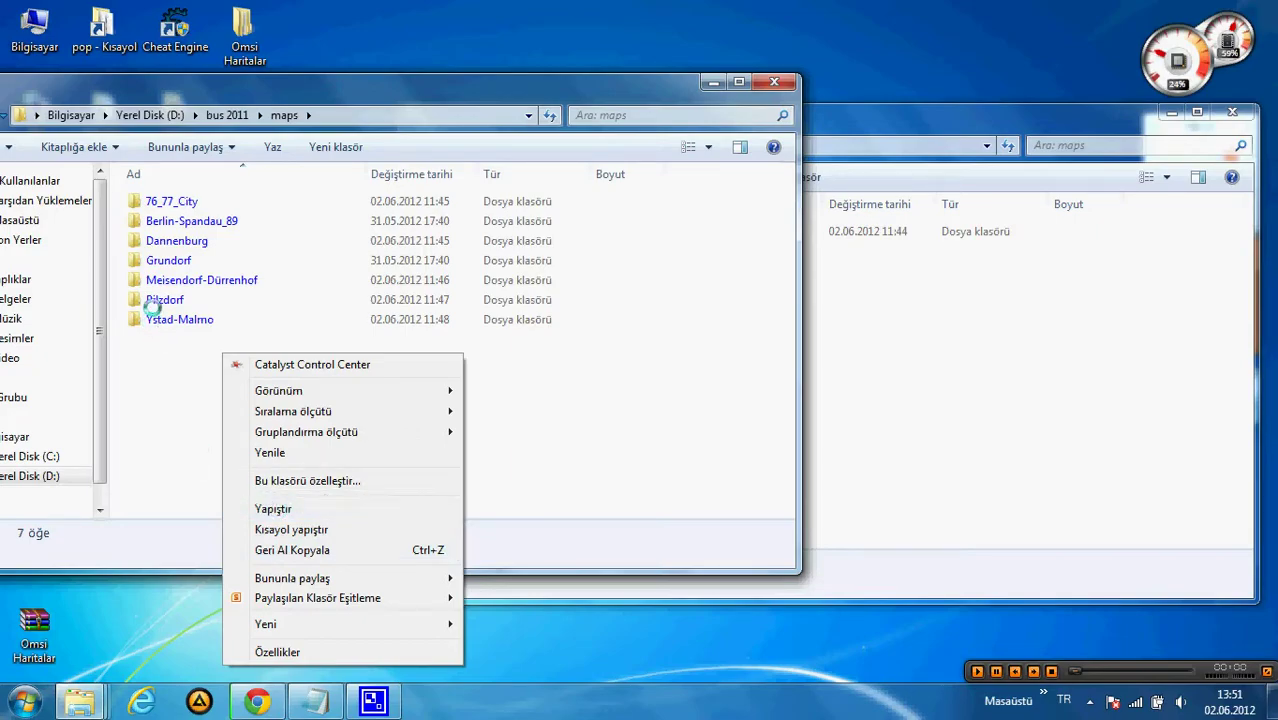
pyautogui.click(156, 398)
# Inspect the Pilzdorf folder in bus 2011's maps folder, bring its window fully into view, and return to maps.
pyautogui.click(150, 299)
pyautogui.doubleClick(150, 299)
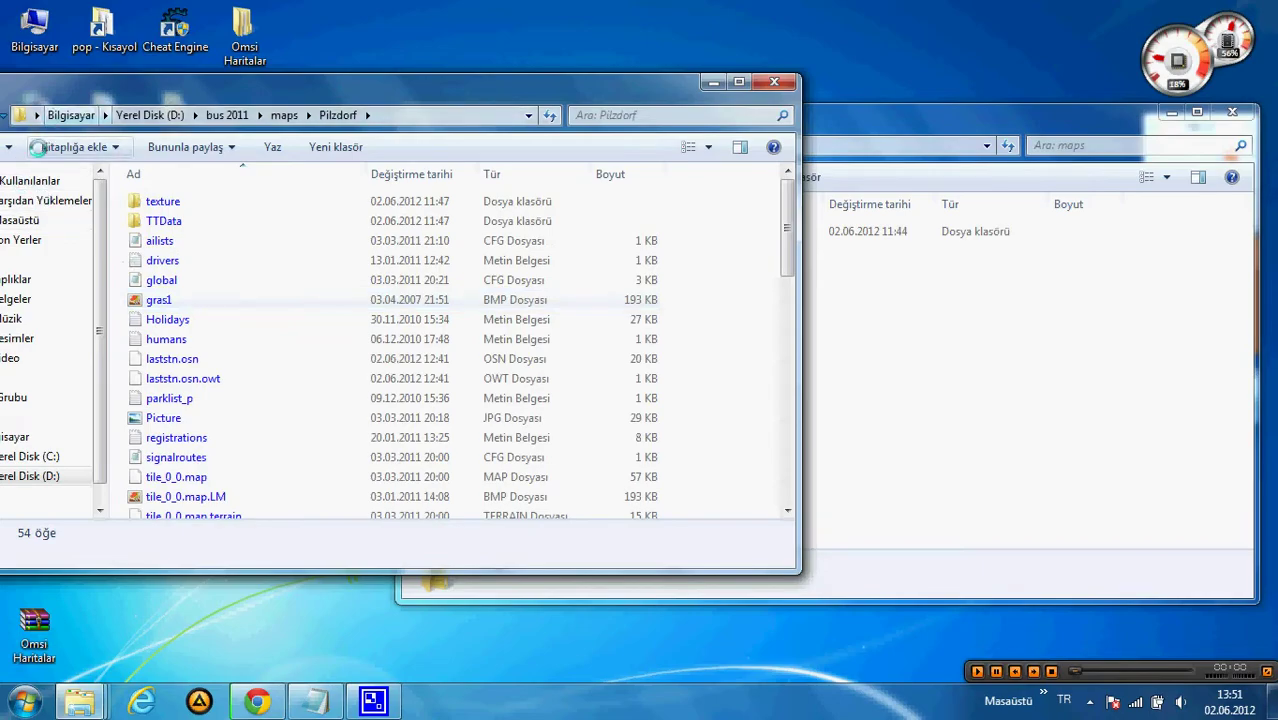
pyautogui.moveTo(62, 88); pyautogui.dragTo(134, 83)
pyautogui.click(32, 89)
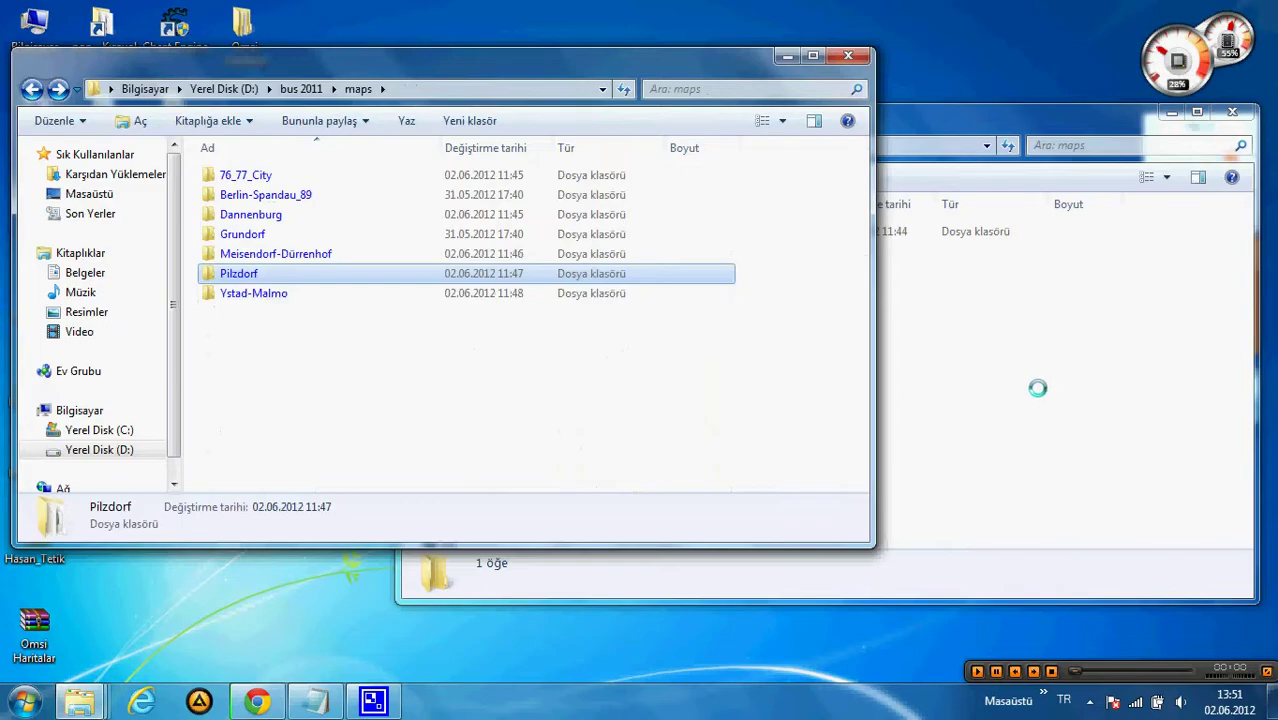
# Back out of the downloaded Pilzdorf maps folder and minimize both folder windows.
pyautogui.click(951, 332)
pyautogui.click(416, 145)
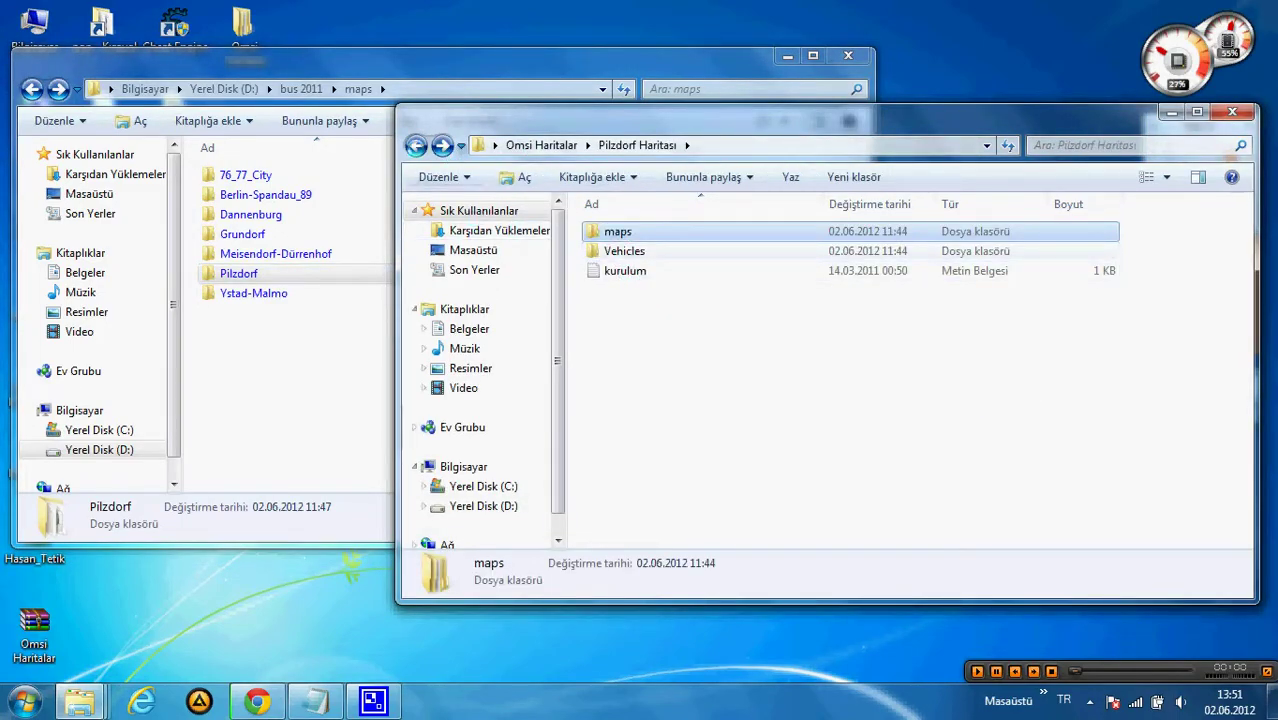
pyautogui.press('BackSpace')
pyautogui.click(1172, 111)
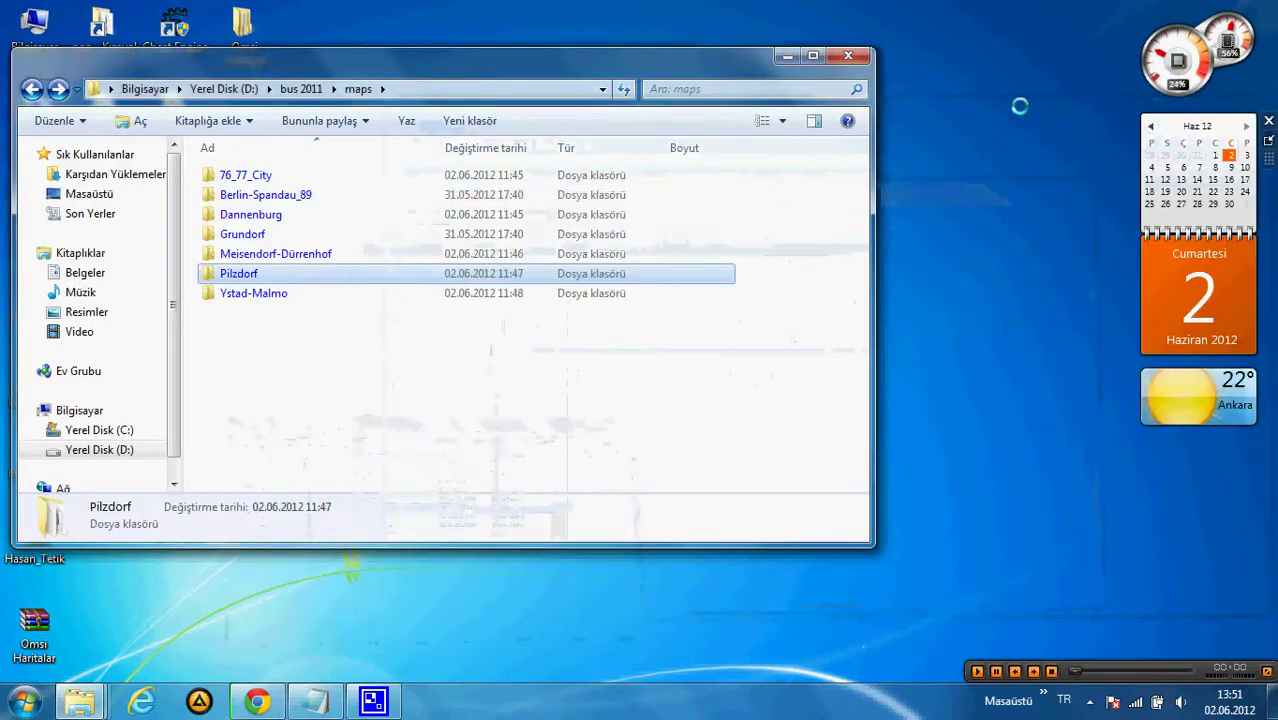
pyautogui.click(787, 55)
# Launch Omnibussimulator and select the option to load the map without choosing a bus.
pyautogui.click(24, 700)
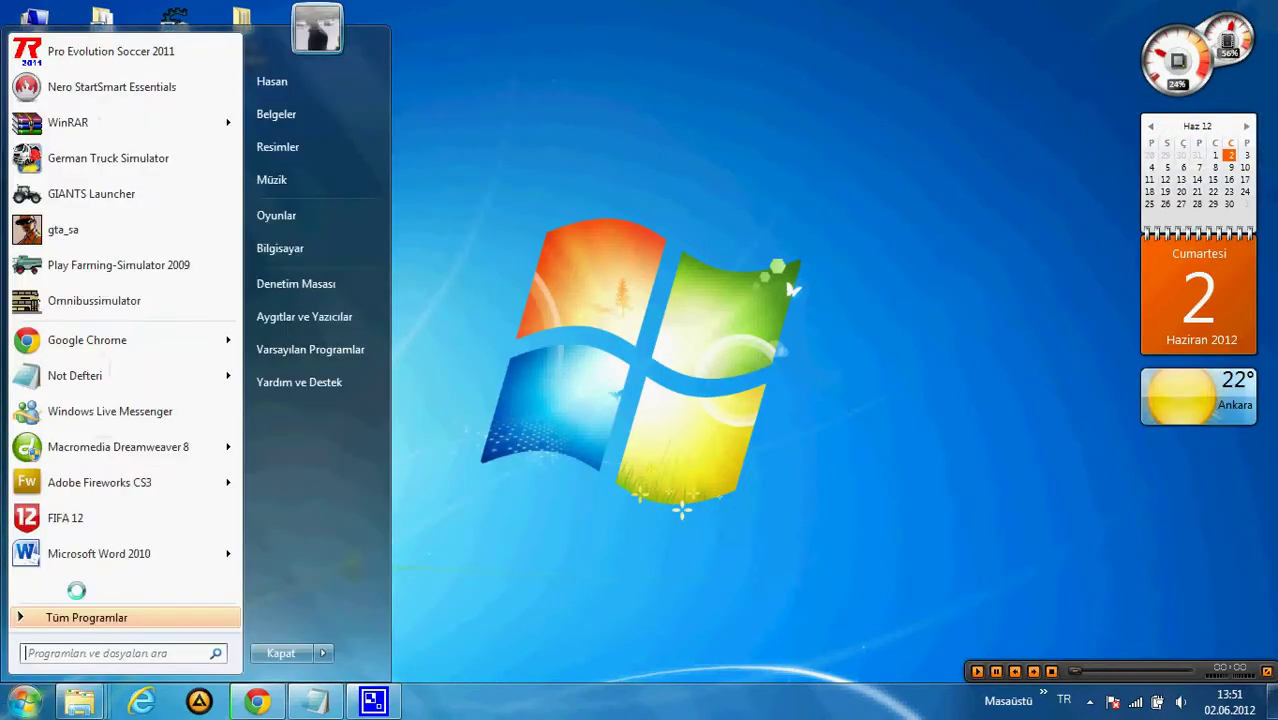
pyautogui.click(118, 302)
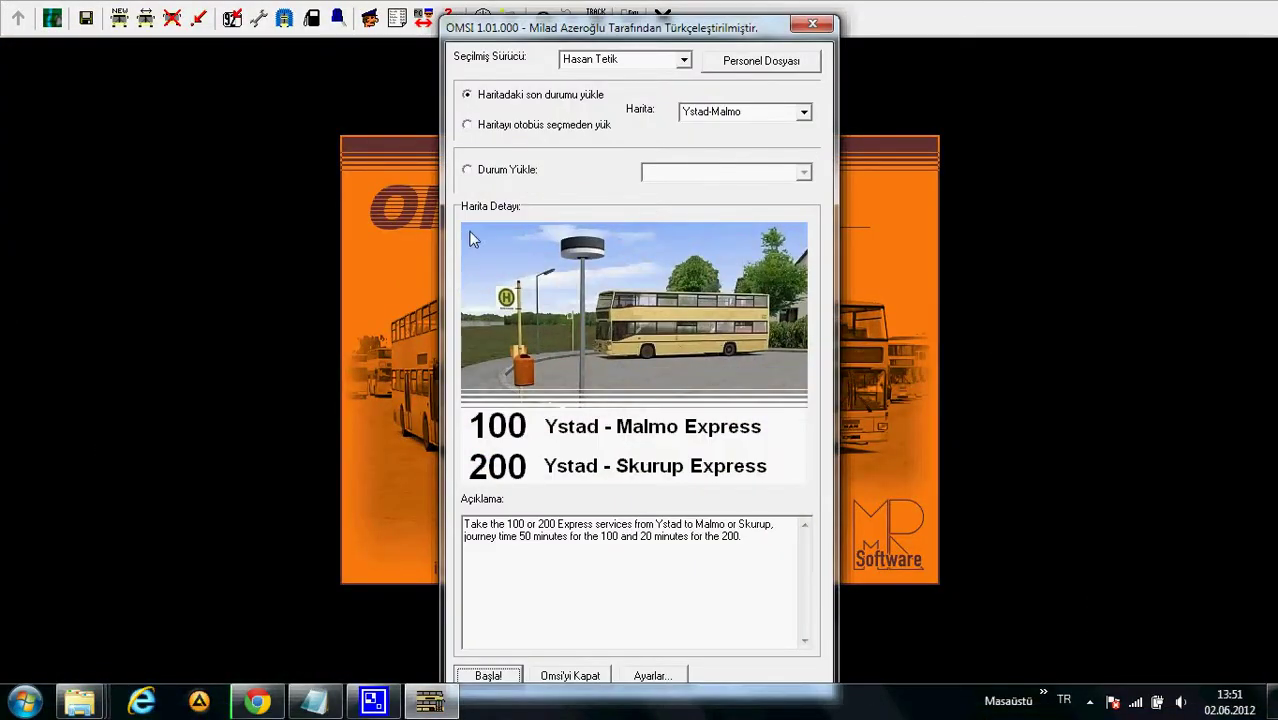
pyautogui.click(510, 126)
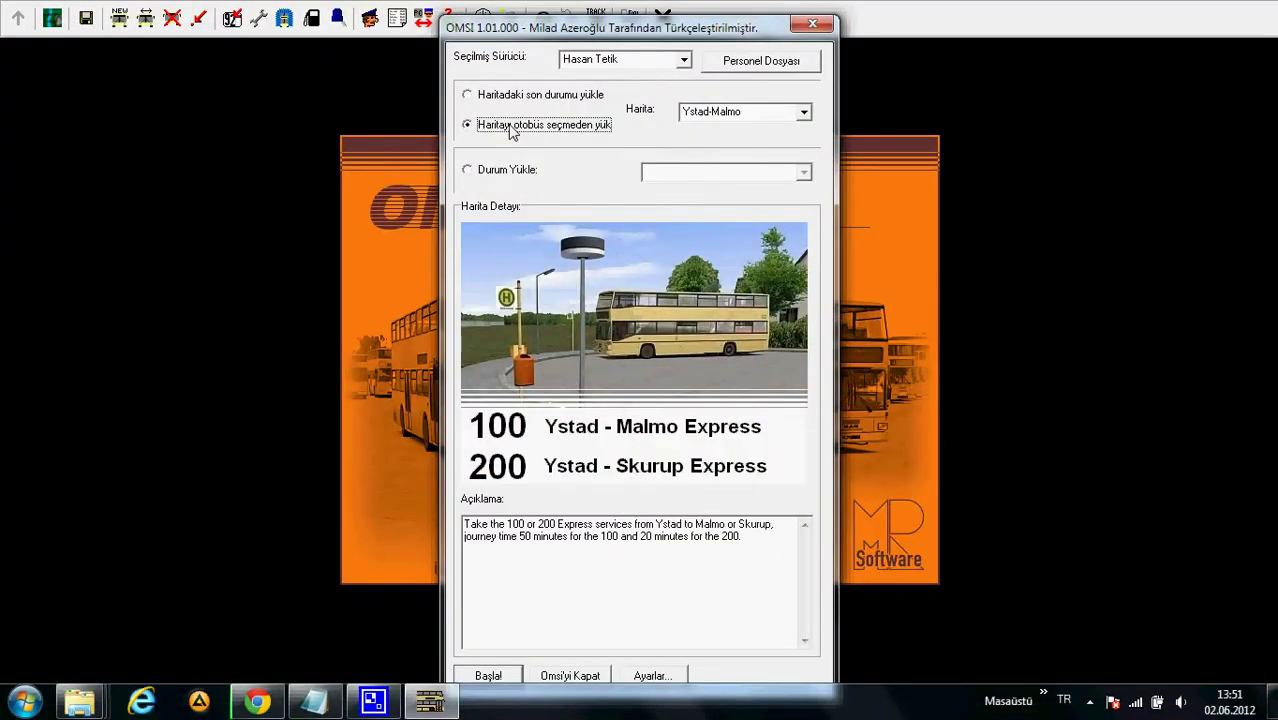
# Browse the available maps, choose Fikt. Map "Meisendorf", and start the simulation on it.
pyautogui.click(804, 114)
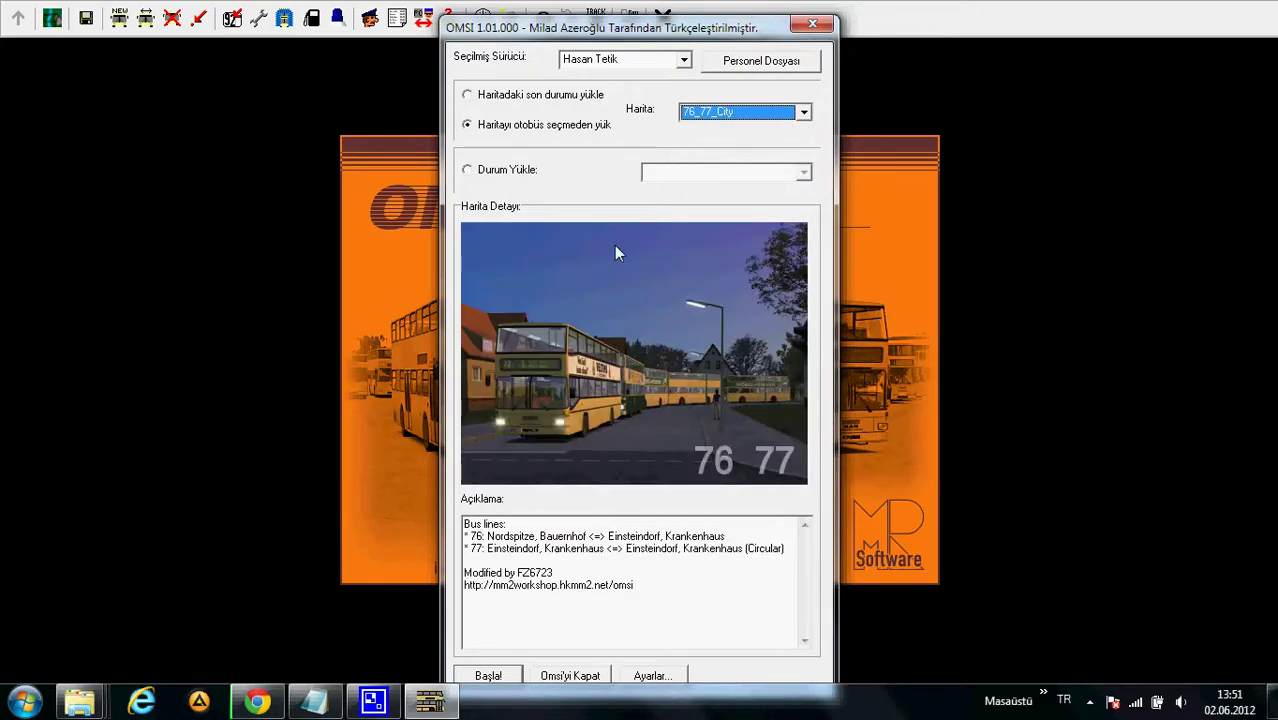
pyautogui.press('Down')
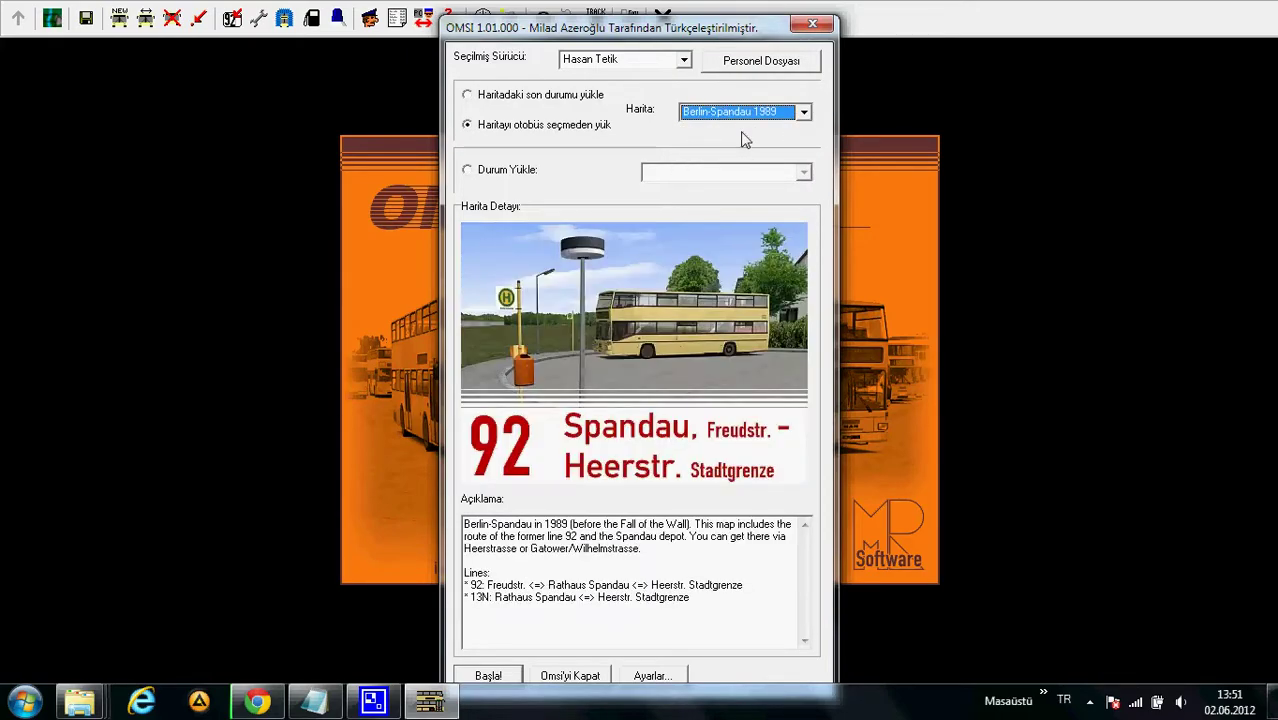
pyautogui.press('Down')
pyautogui.press('Down')
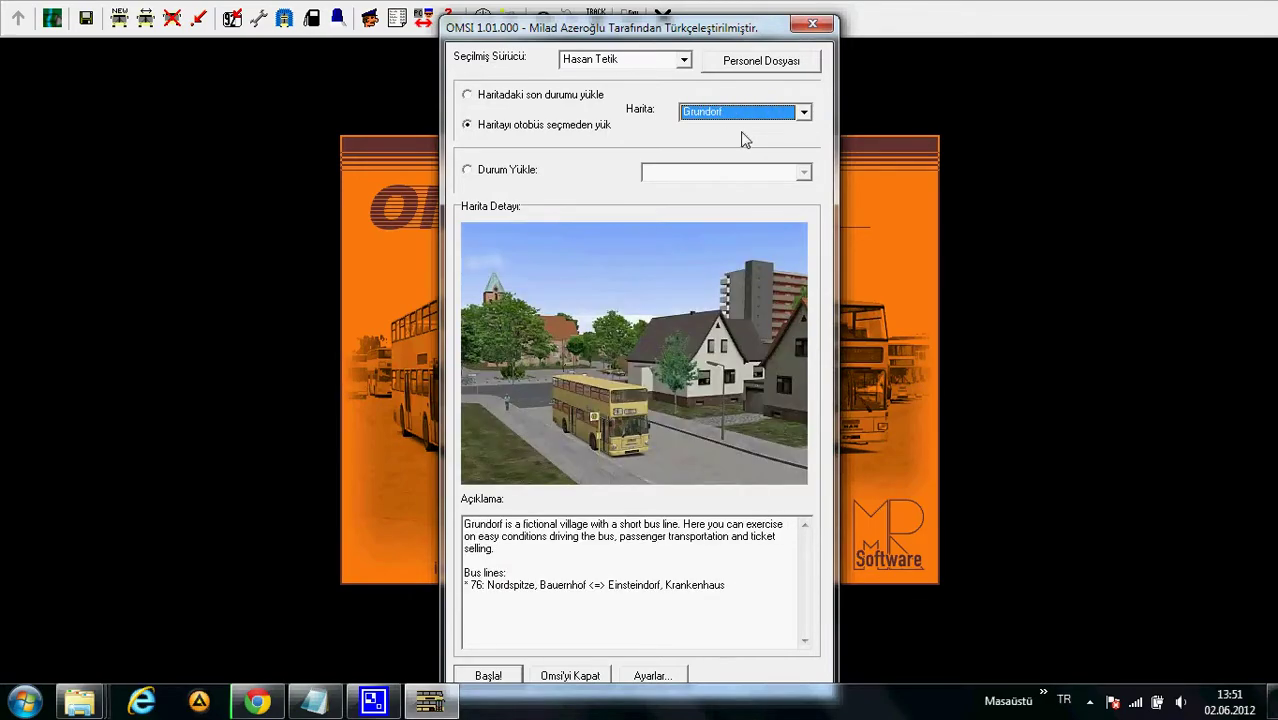
pyautogui.press('Down')
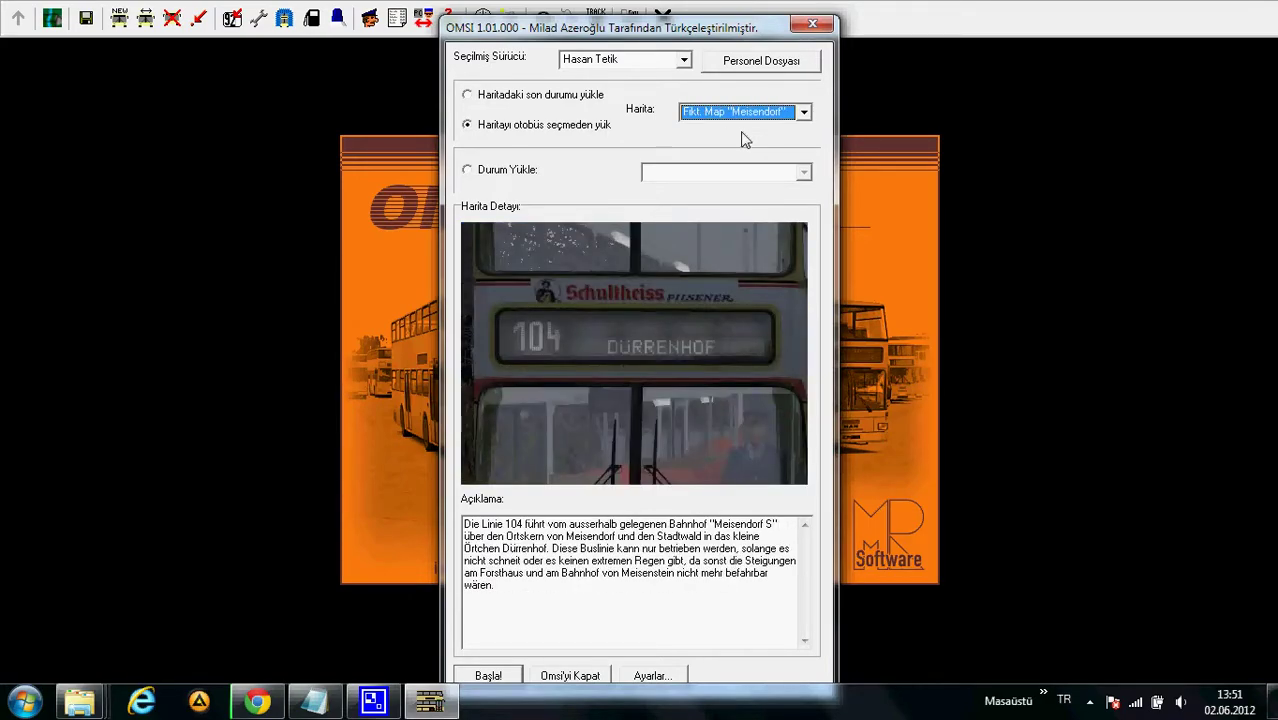
pyautogui.click(489, 676)
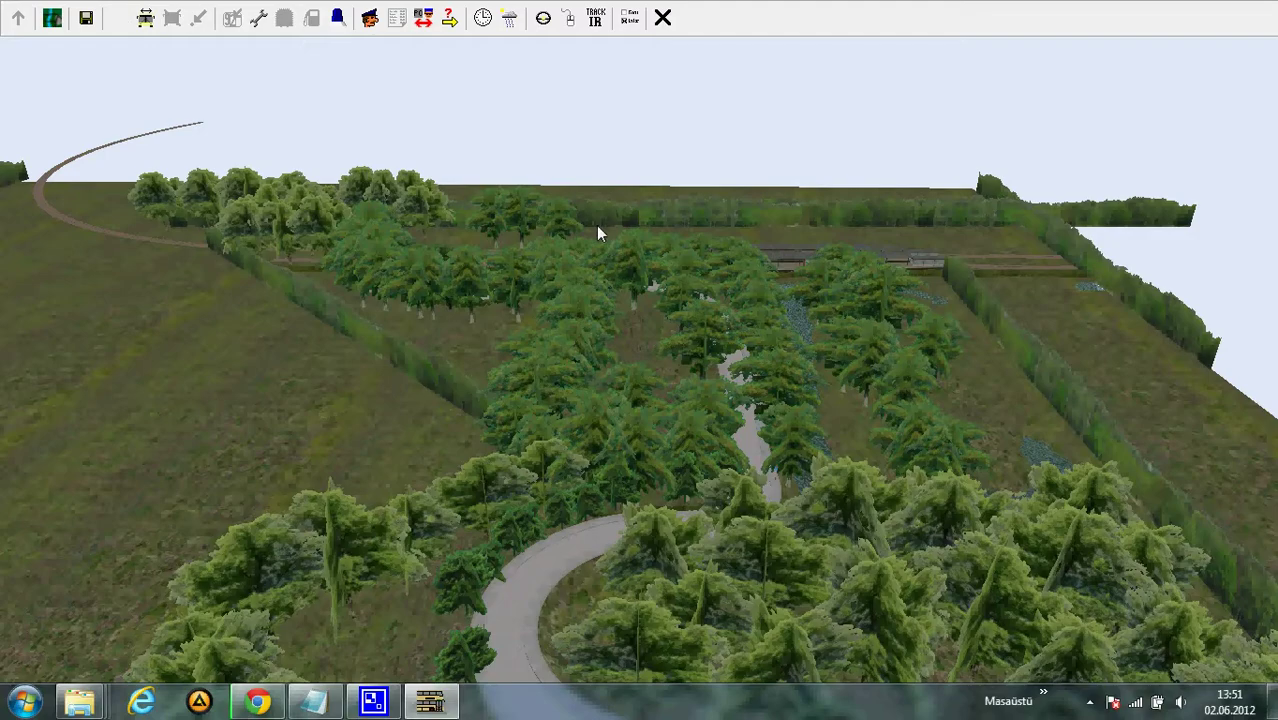
# Add a MAN SD202 - D92 bus and place it at the Dürrenhof, Schleife entry point.
pyautogui.click(626, 437)
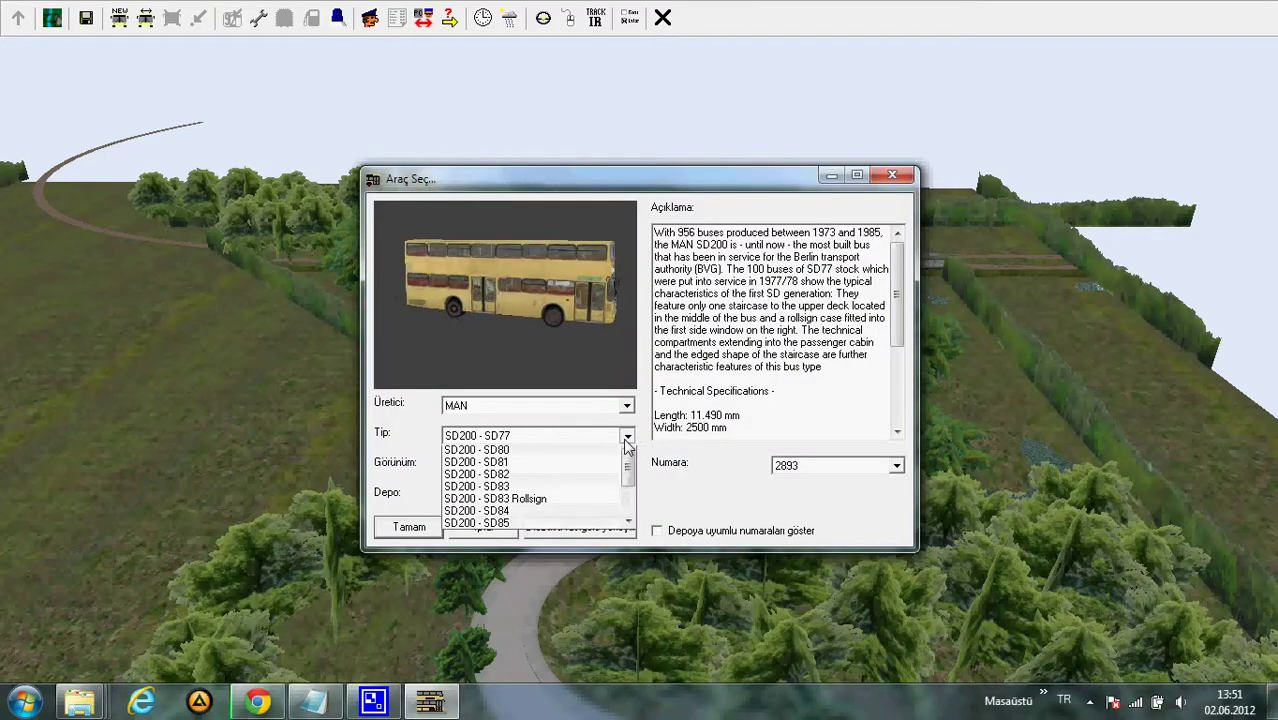
pyautogui.click(617, 470)
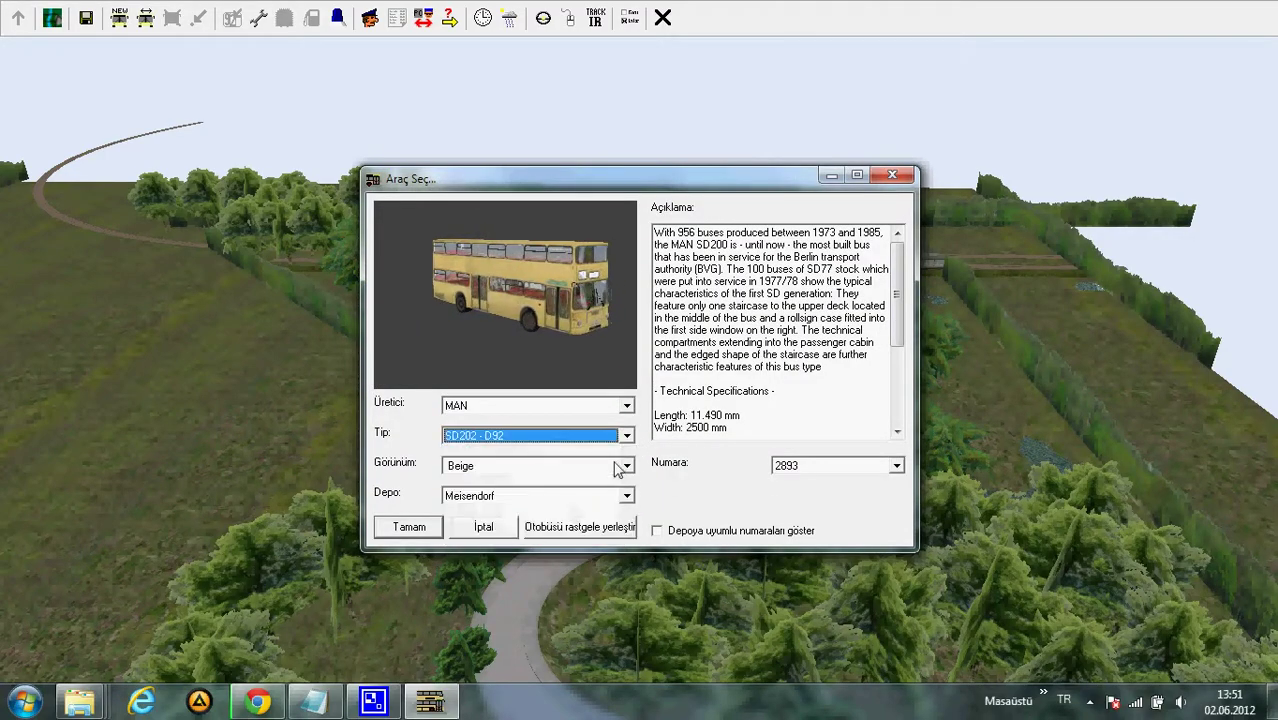
pyautogui.click(410, 529)
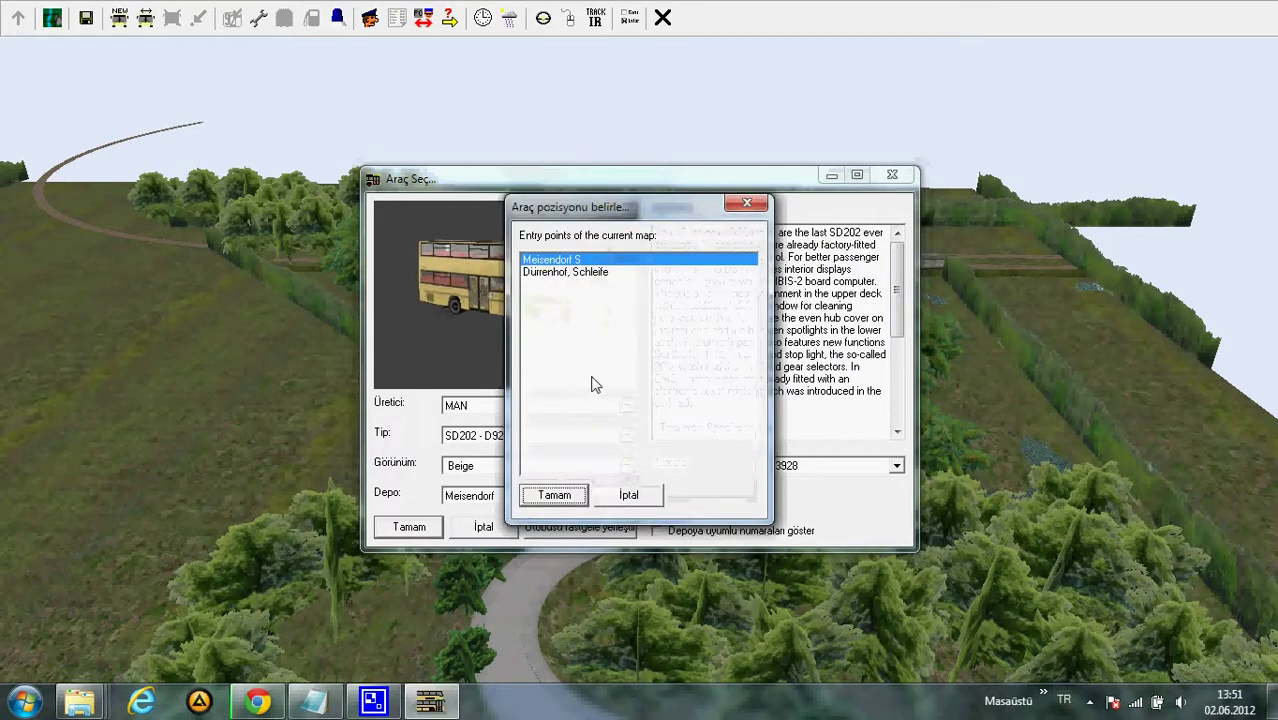
pyautogui.click(566, 292)
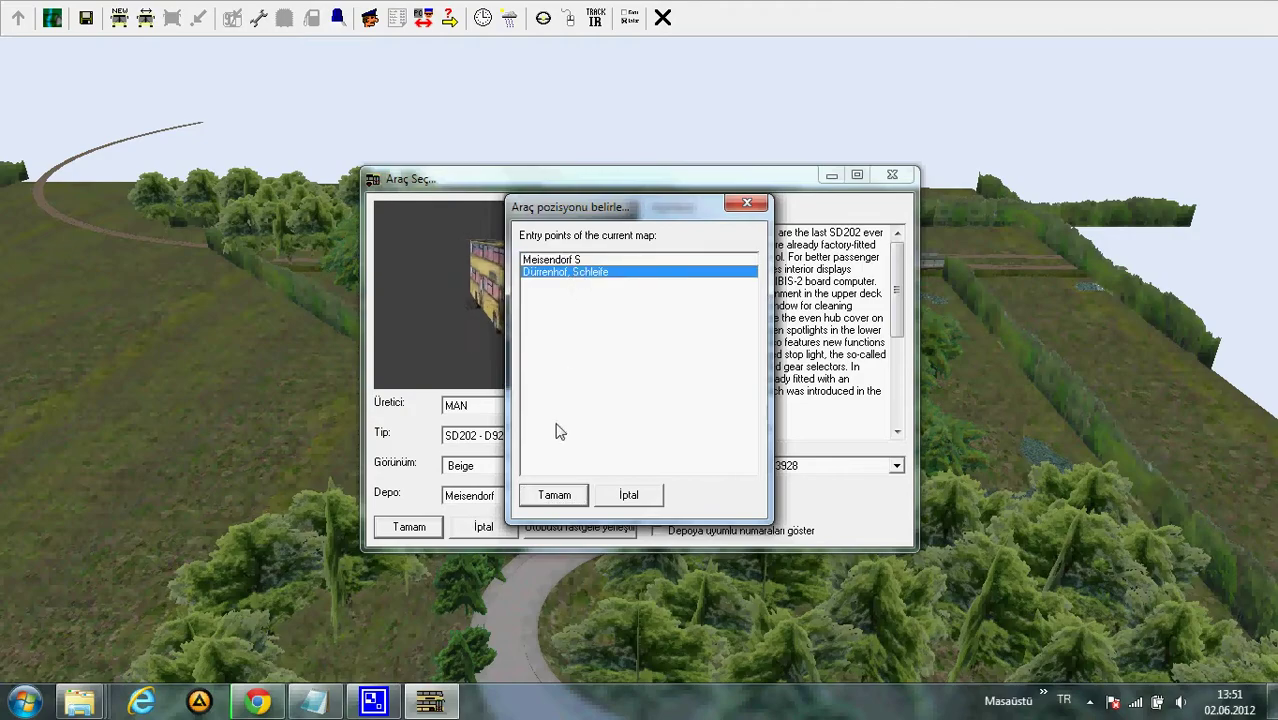
pyautogui.click(554, 495)
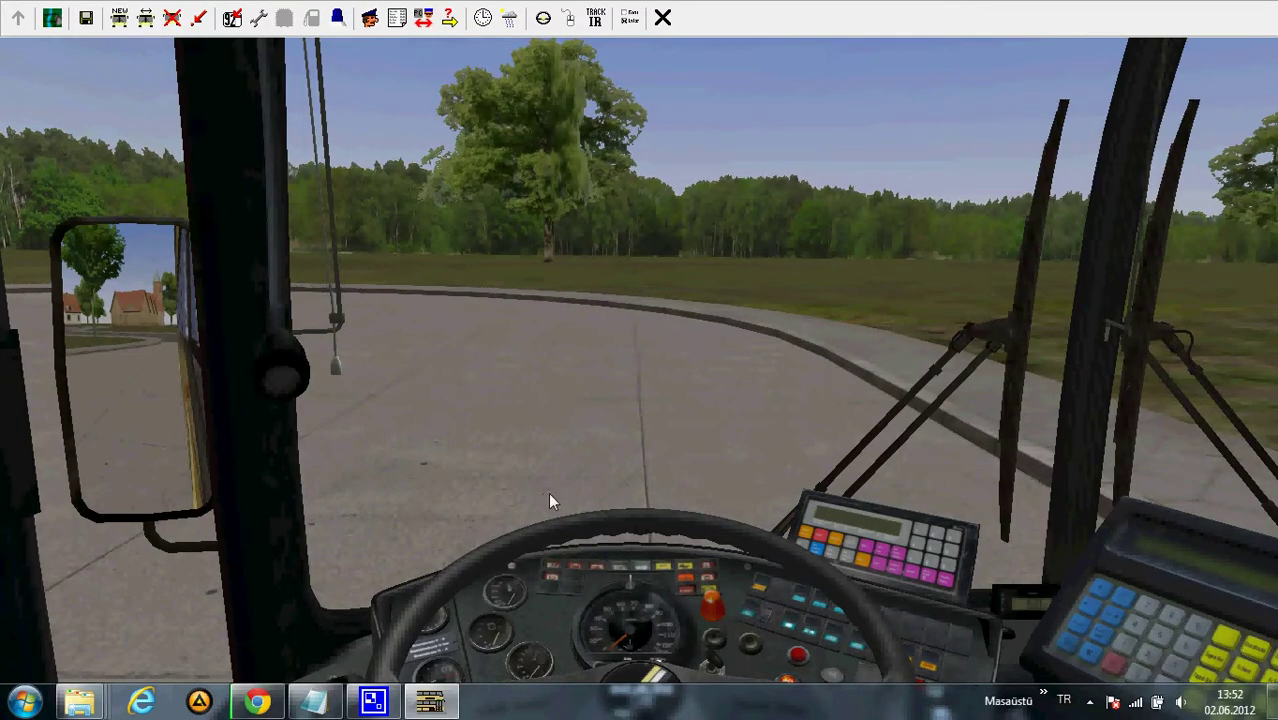
# Inspect the bus from the driver's seat, the passenger cabin and outside, including its side and roof.
pyautogui.moveTo(725, 450); pyautogui.dragTo(687, 383)
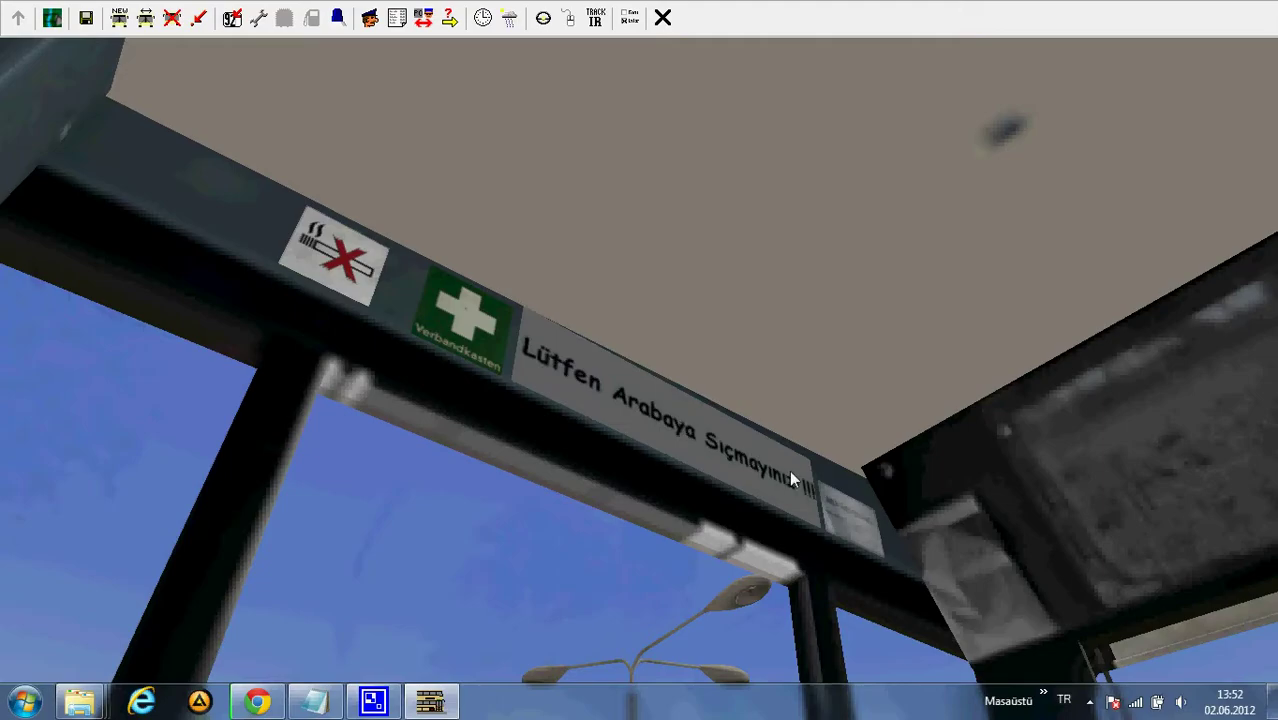
pyautogui.moveTo(765, 414); pyautogui.dragTo(838, 485)
pyautogui.press('F2')
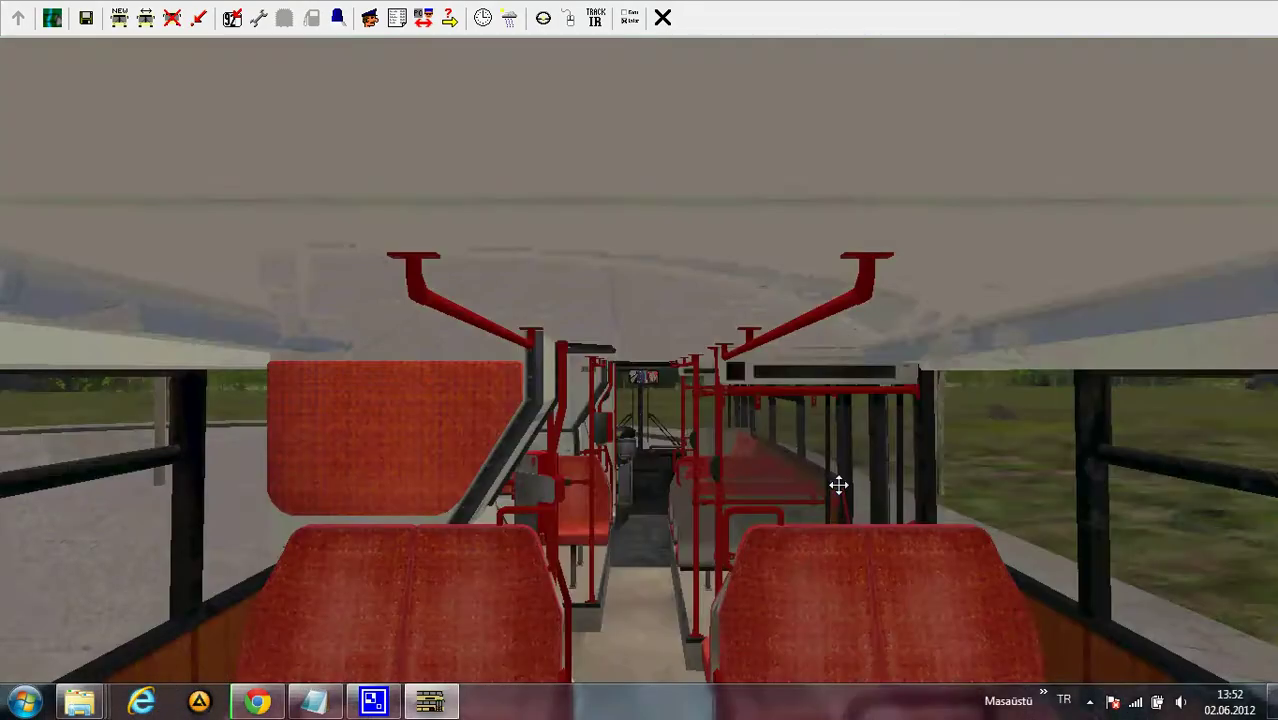
pyautogui.press('F3')
pyautogui.moveTo(873, 427); pyautogui.dragTo(747, 411)
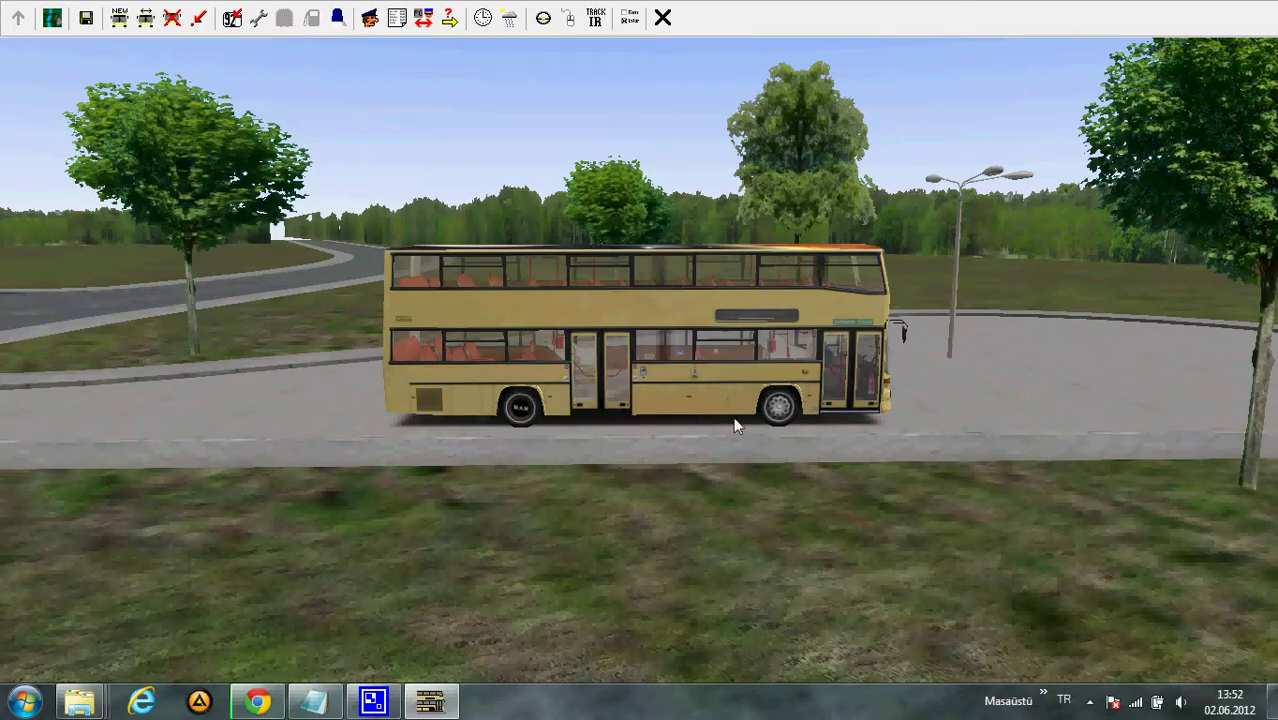
pyautogui.moveTo(692, 396); pyautogui.dragTo(1120, 485)
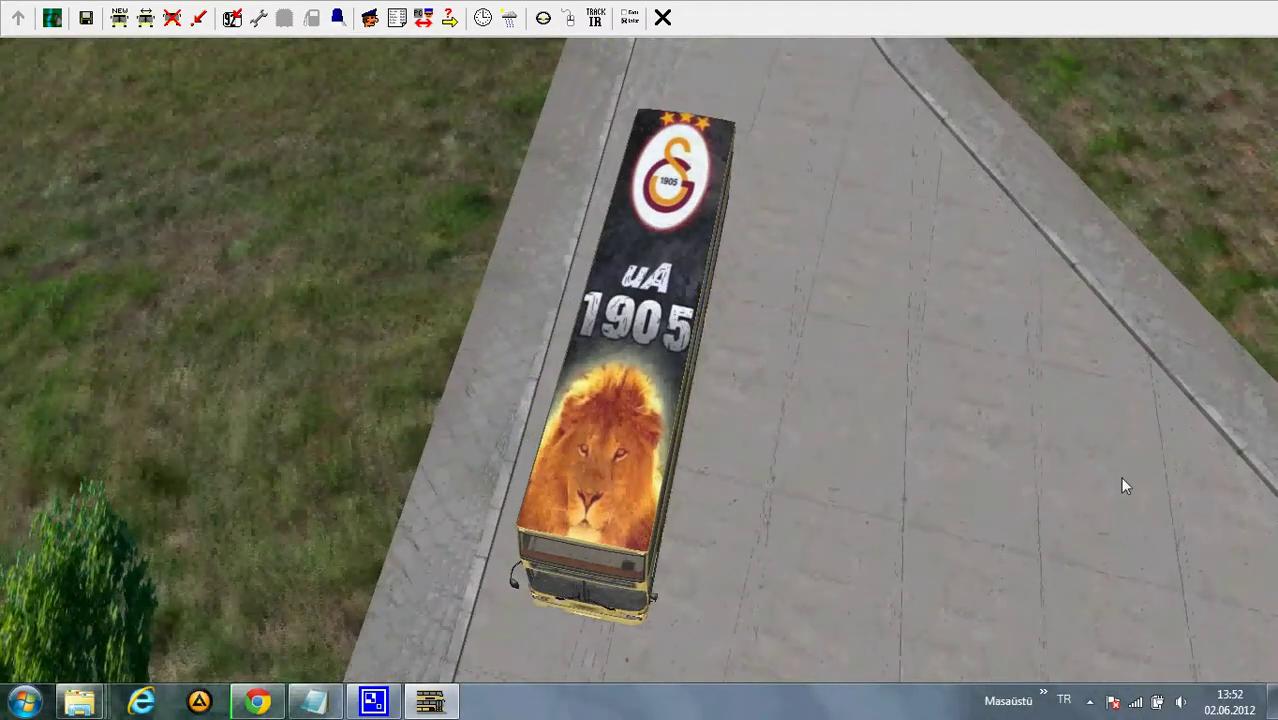
# View the bus on the road from the driver's seat and from outside, and quit the simulator, confirming the exit.
pyautogui.press('F1')
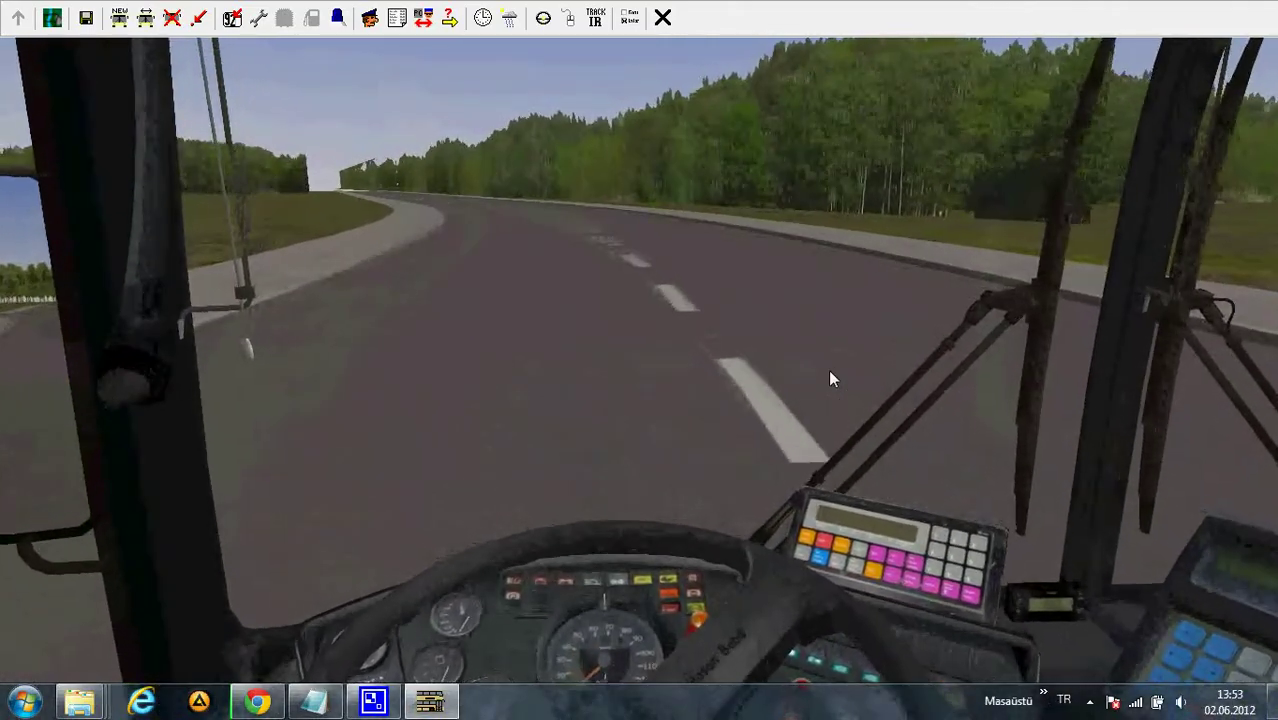
pyautogui.press('F2')
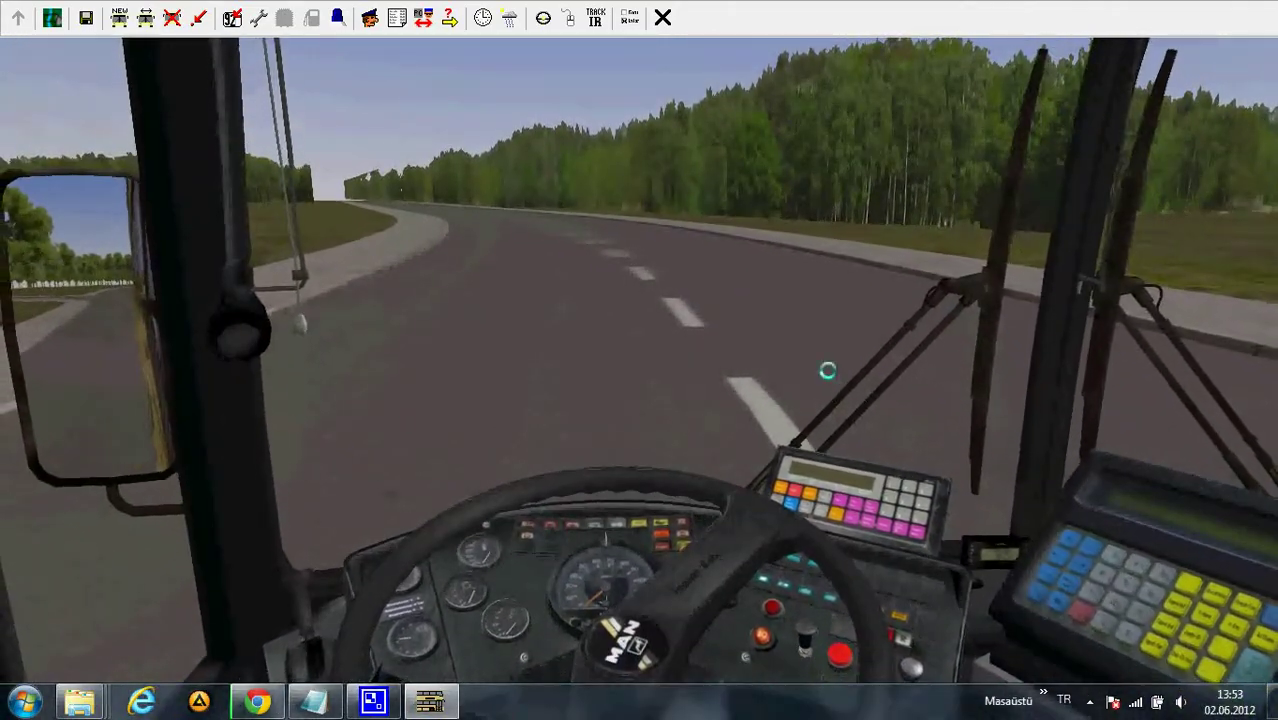
pyautogui.moveTo(850, 316); pyautogui.dragTo(278, 271)
pyautogui.click(662, 18)
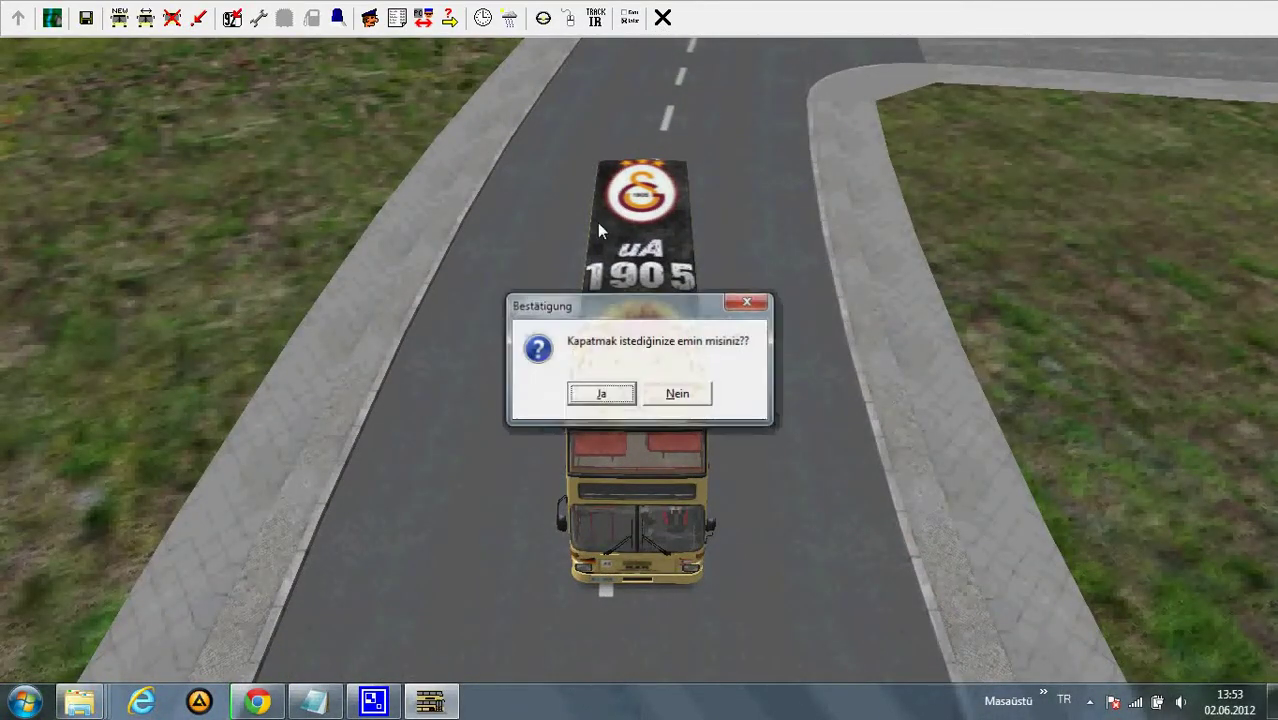
pyautogui.click(626, 390)
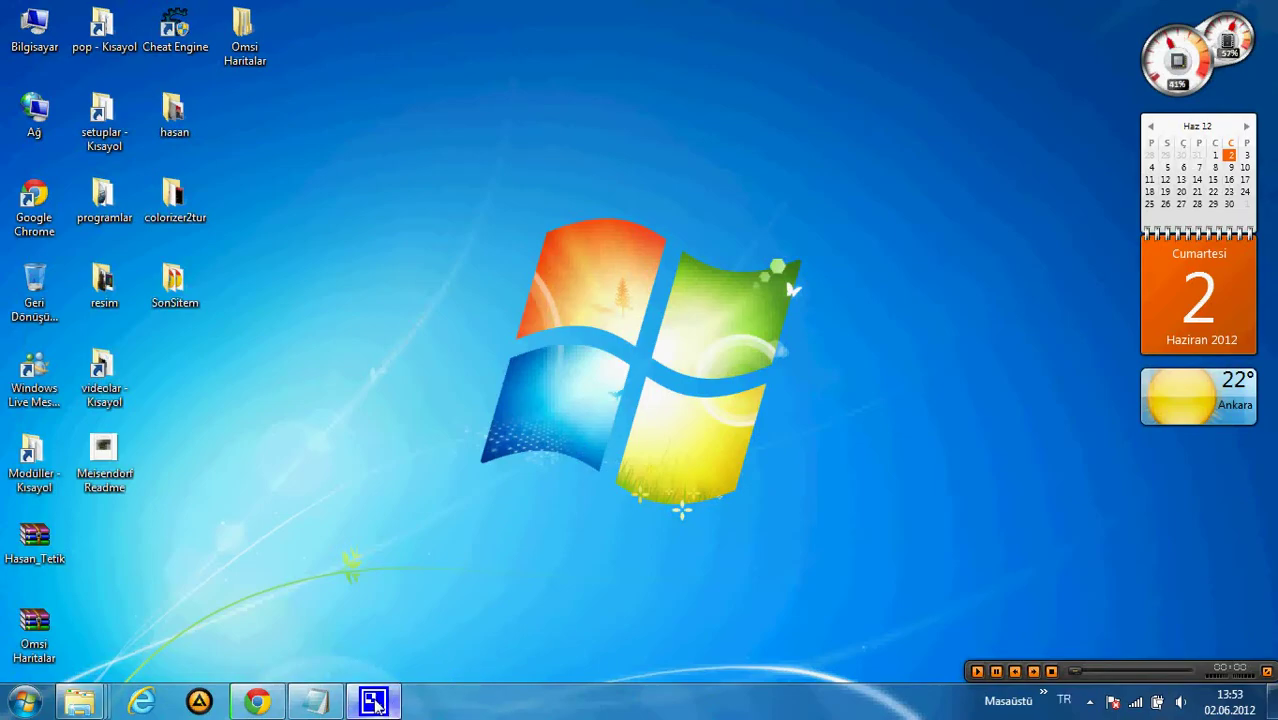
pyautogui.rightClick(376, 705)
pyautogui.click(322, 610)
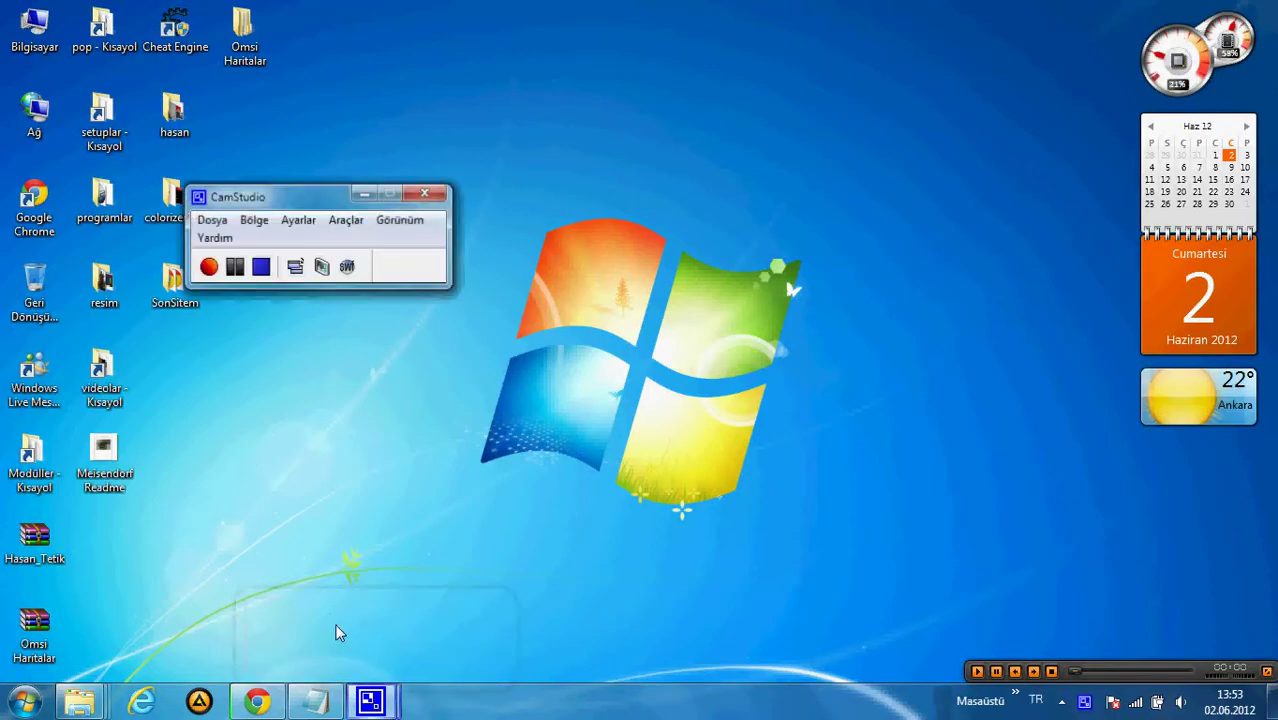
pyautogui.click(424, 193)
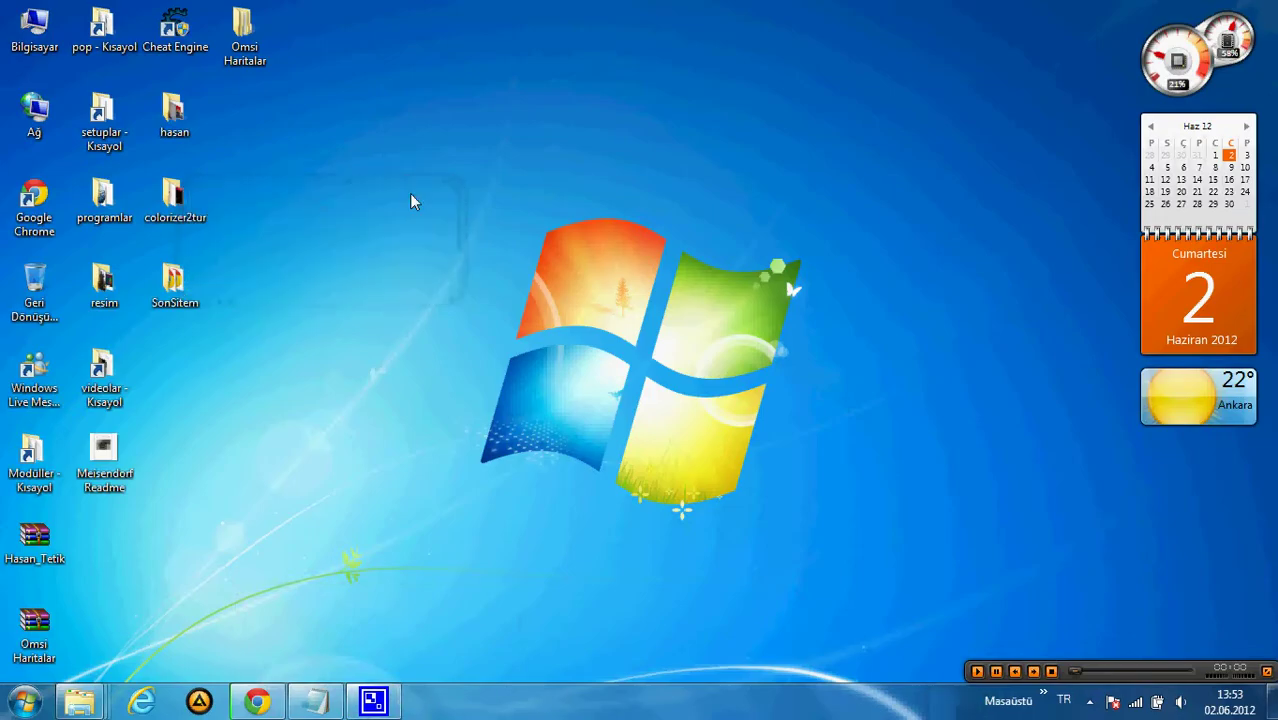
pyautogui.hotkey('alt', 'Tab')
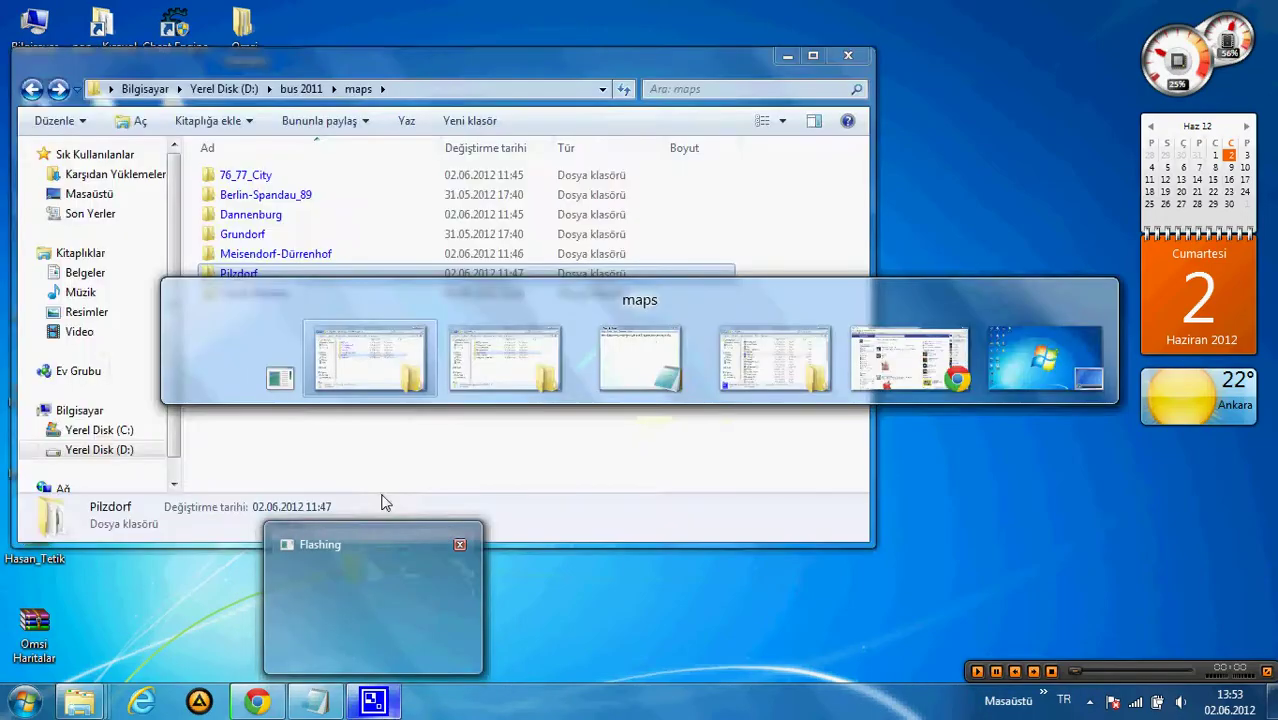
pyautogui.hotkey('alt', 'Tab')
pyautogui.hotkey('alt', 'Tab')
pyautogui.hotkey('alt', 'Tab')
pyautogui.hotkey('alt', 'Tab')
pyautogui.hotkey('alt', 'Tab')
pyautogui.hotkey('alt', 'Tab')
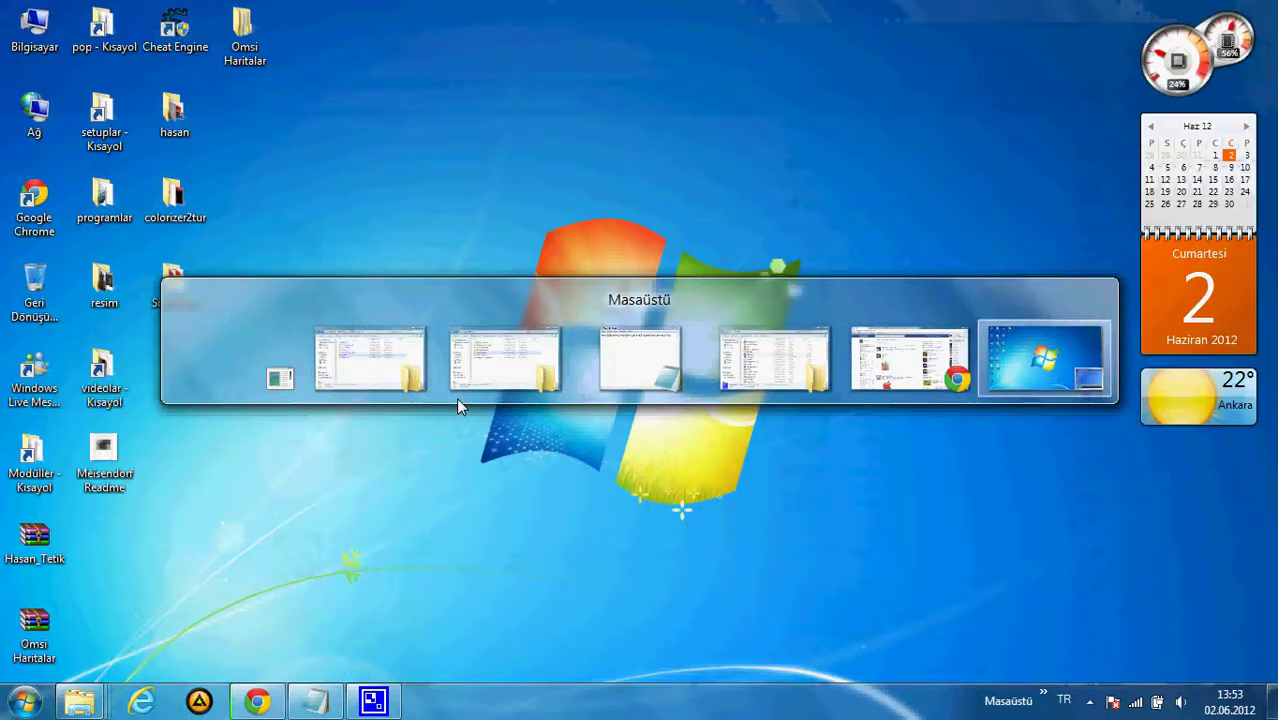
pyautogui.hotkey('alt', 'Tab')
pyautogui.hotkey('alt', 'Tab')
pyautogui.hotkey('alt', 'Tab')
pyautogui.hotkey('alt', 'Tab')
pyautogui.hotkey('alt', 'Tab')
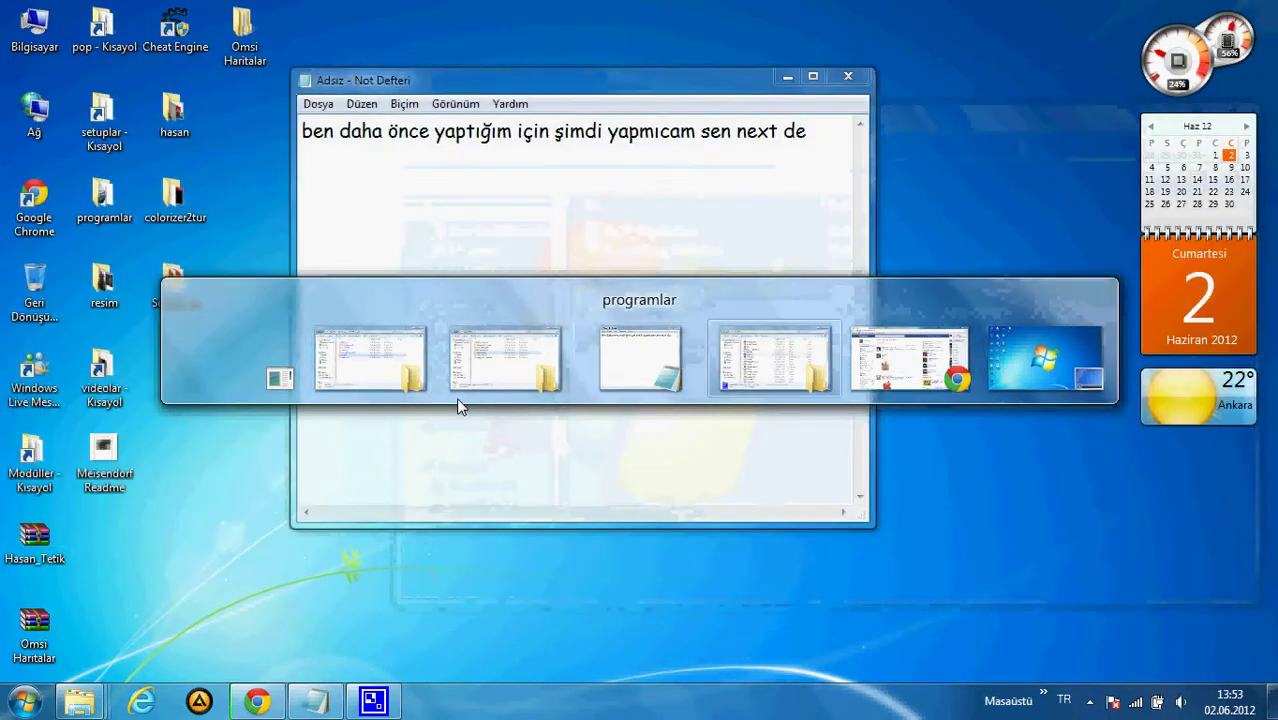
pyautogui.hotkey('alt', 'Tab')
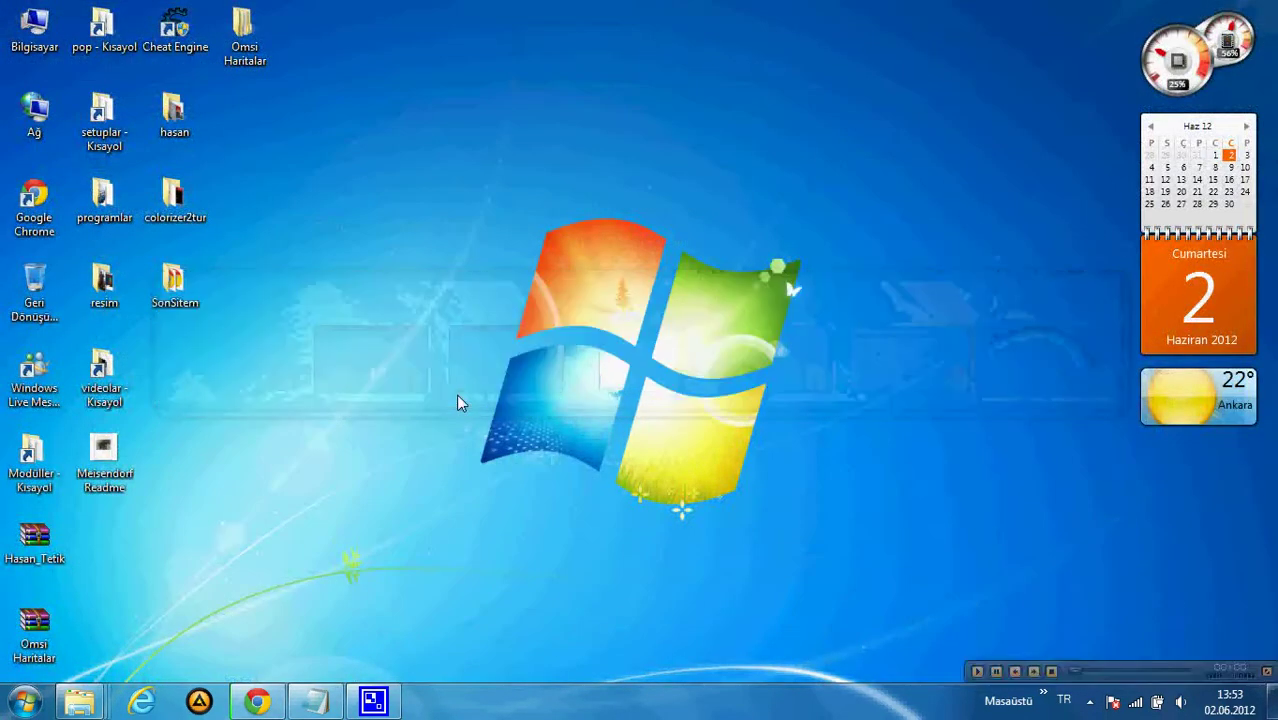
pyautogui.rightClick(372, 706)
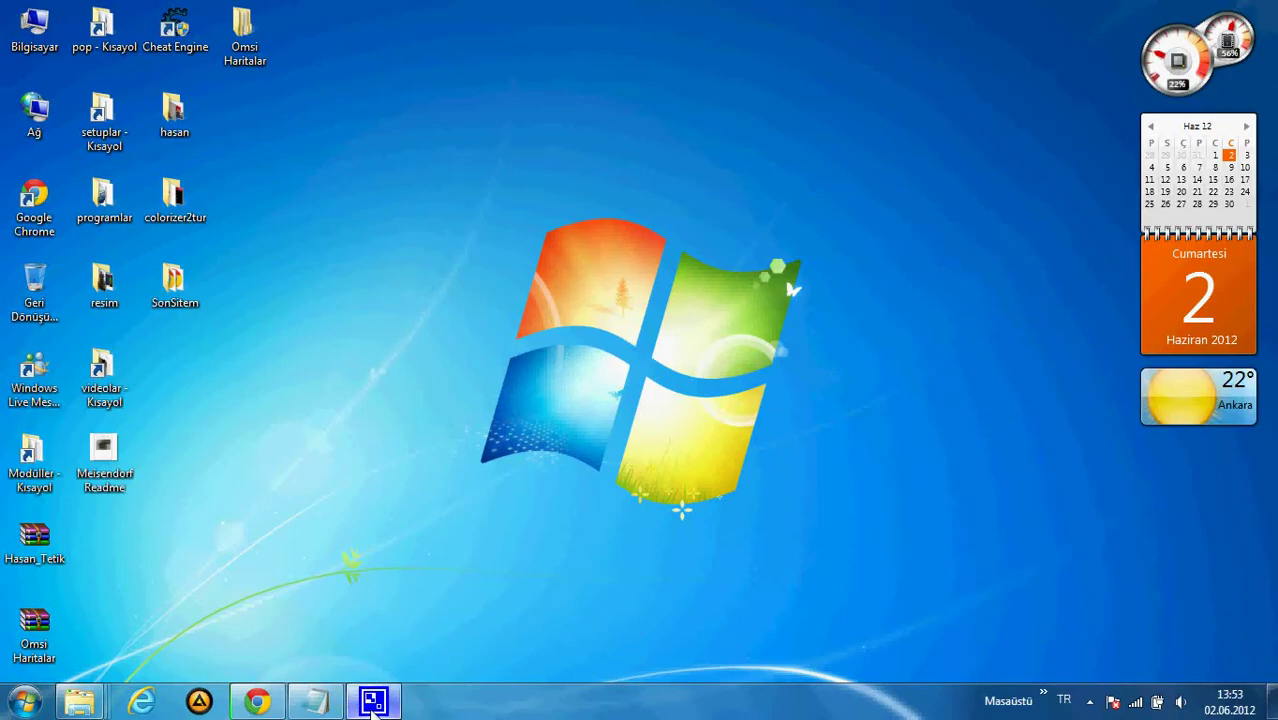
pyautogui.press('Escape')
pyautogui.click(372, 706)
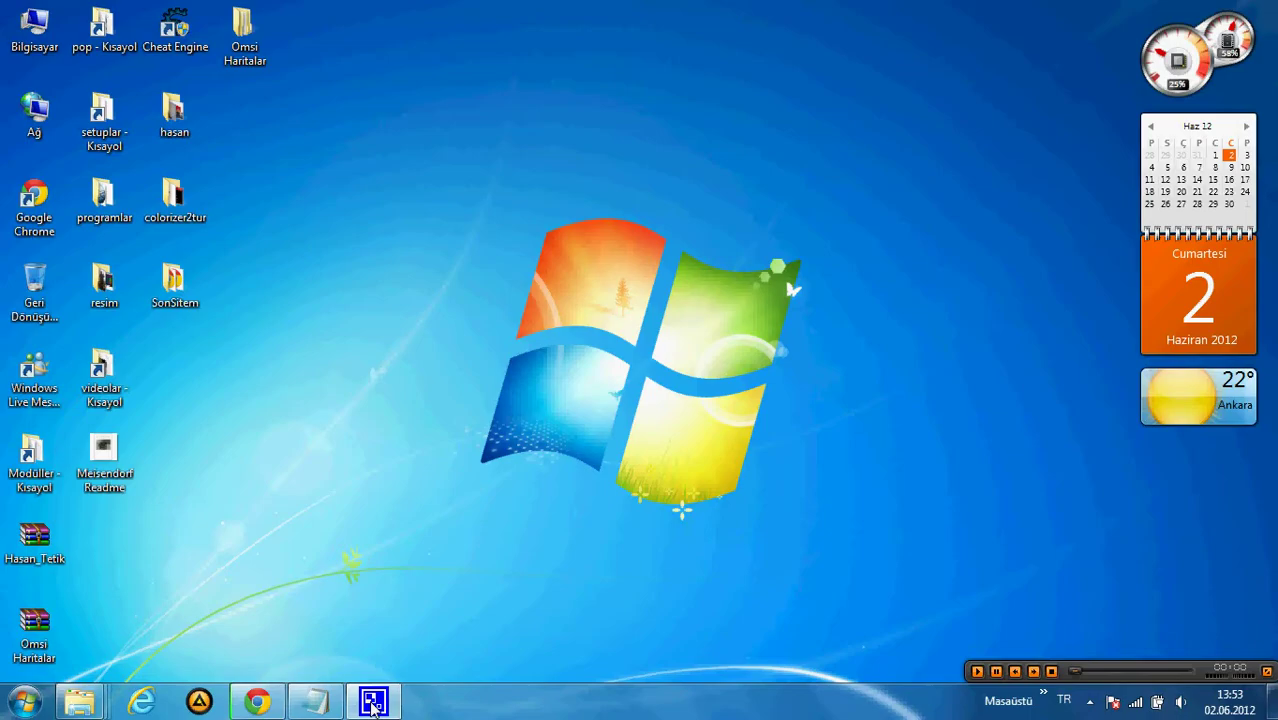
pyautogui.hotkey('alt', 'Tab')
pyautogui.hotkey('alt', 'Tab')
pyautogui.hotkey('alt', 'Tab')
pyautogui.hotkey('alt', 'Tab')
pyautogui.hotkey('alt', 'Tab')
pyautogui.hotkey('alt', 'Tab')
pyautogui.hotkey('alt', 'Tab')
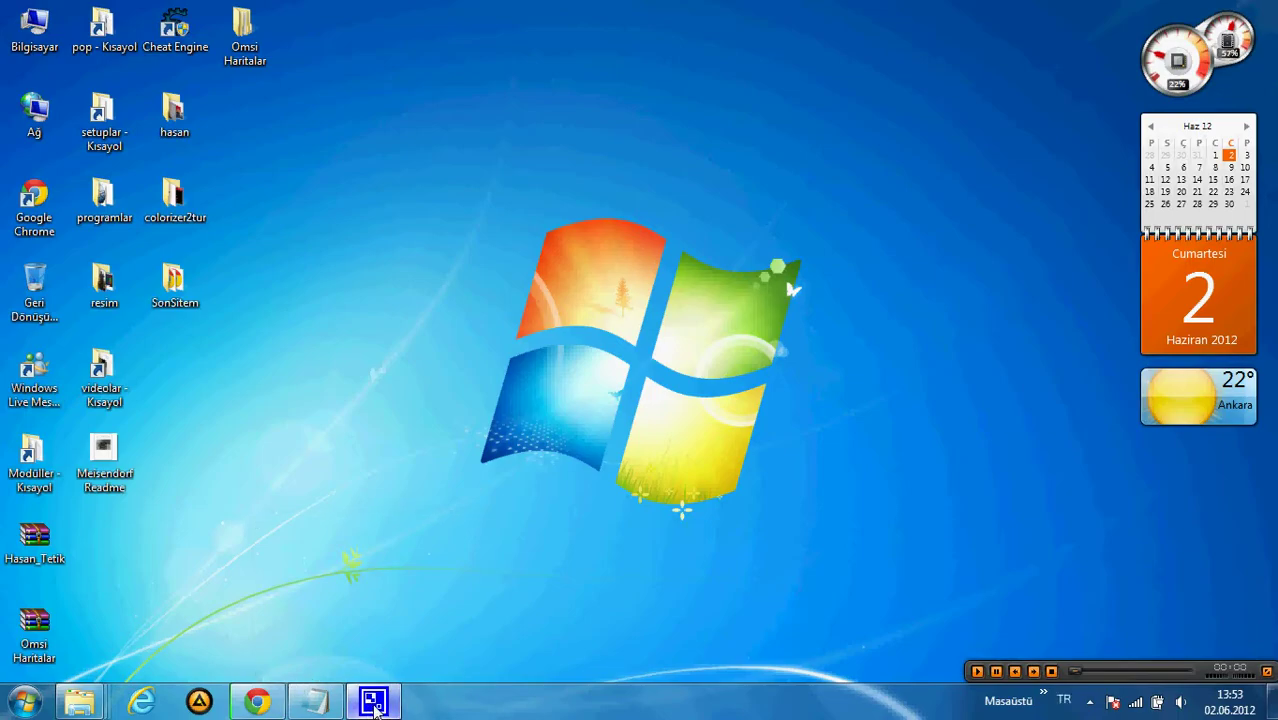
pyautogui.rightClick(379, 702)
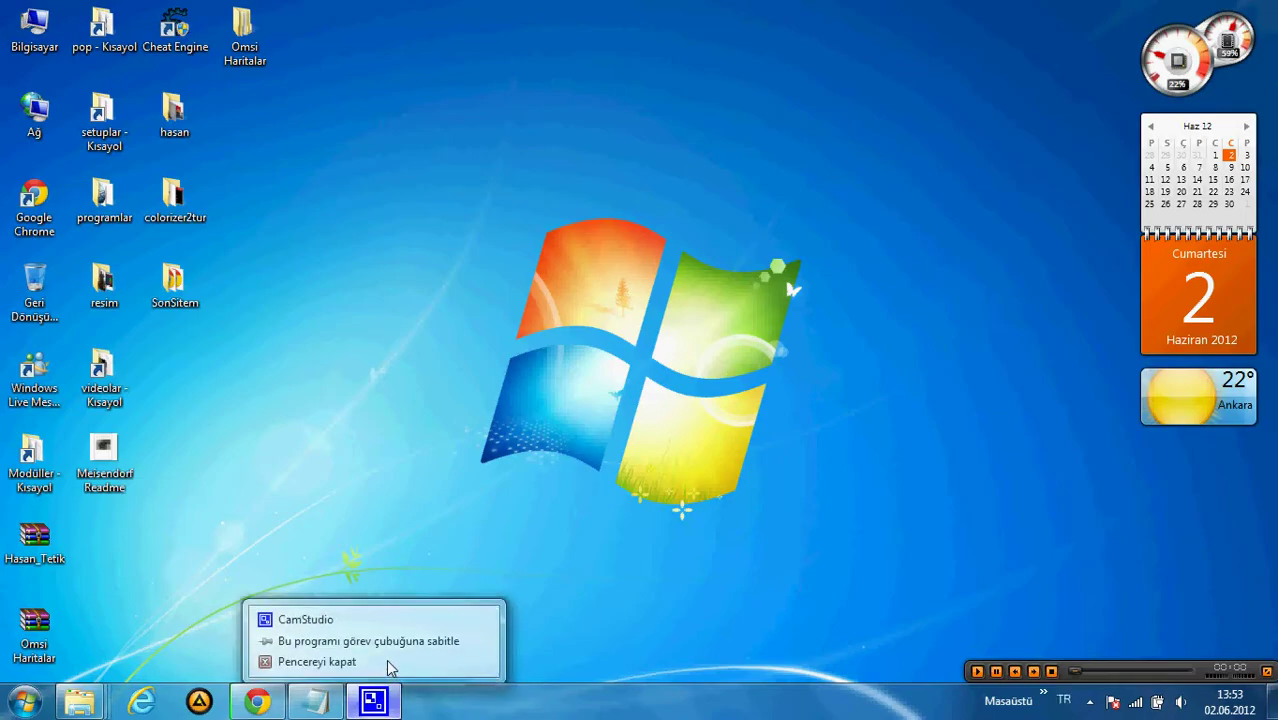
pyautogui.click(320, 611)
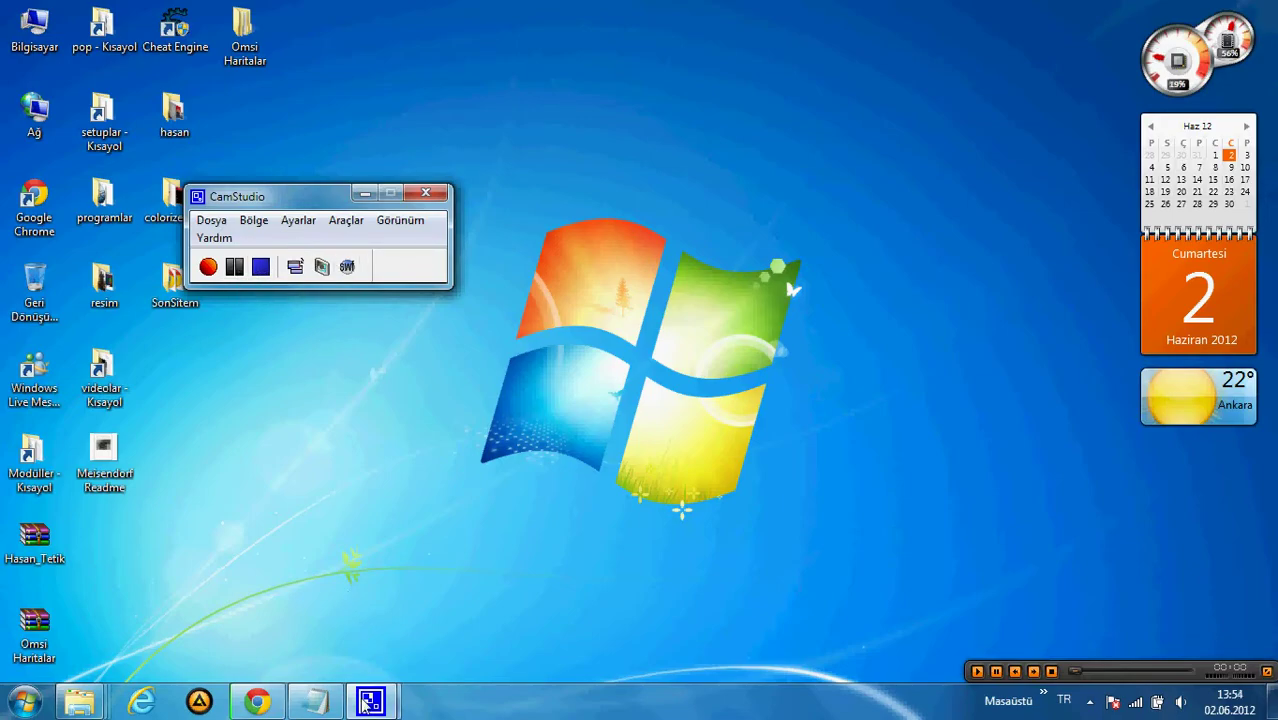
pyautogui.click(428, 193)
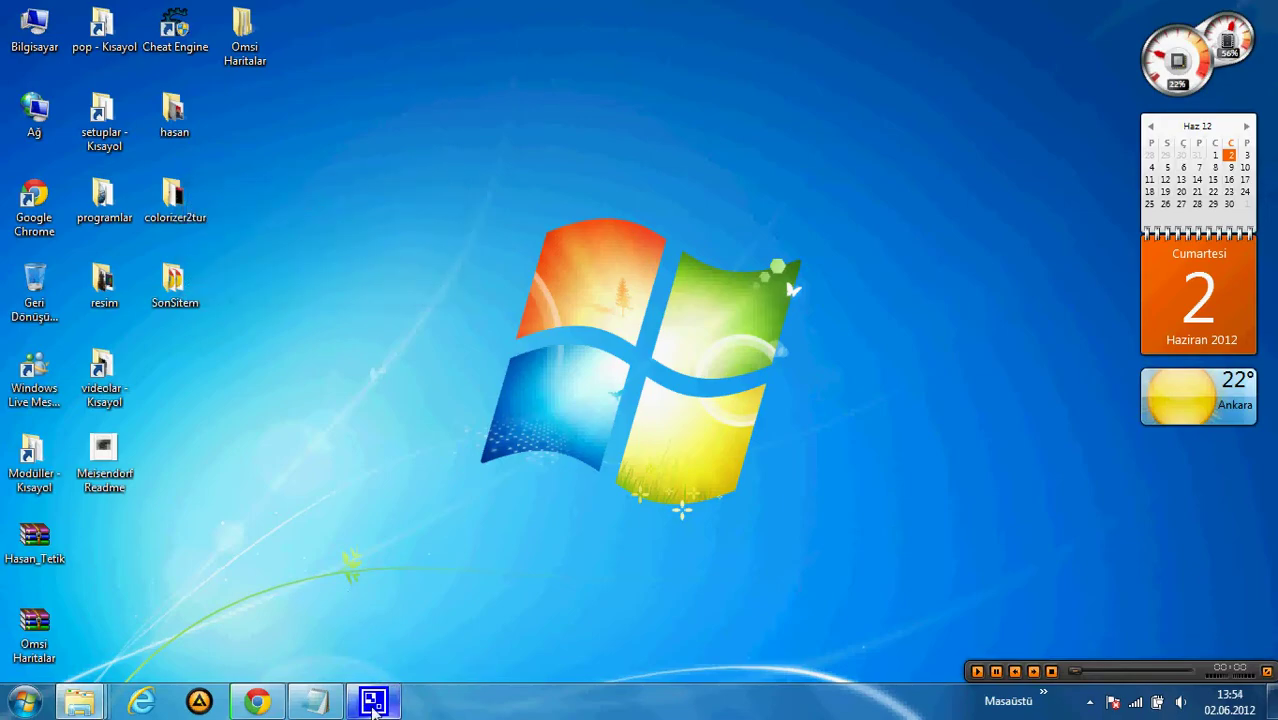
pyautogui.rightClick(393, 708)
pyautogui.click(331, 612)
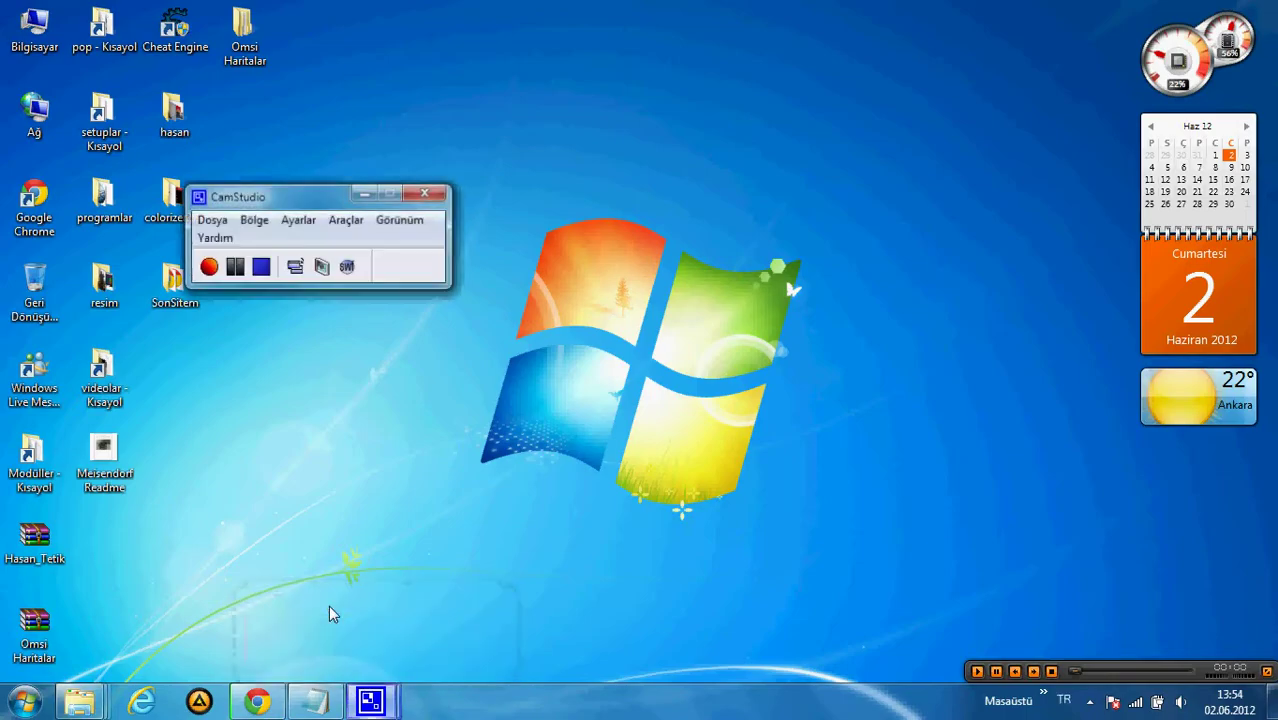
pyautogui.click(422, 193)
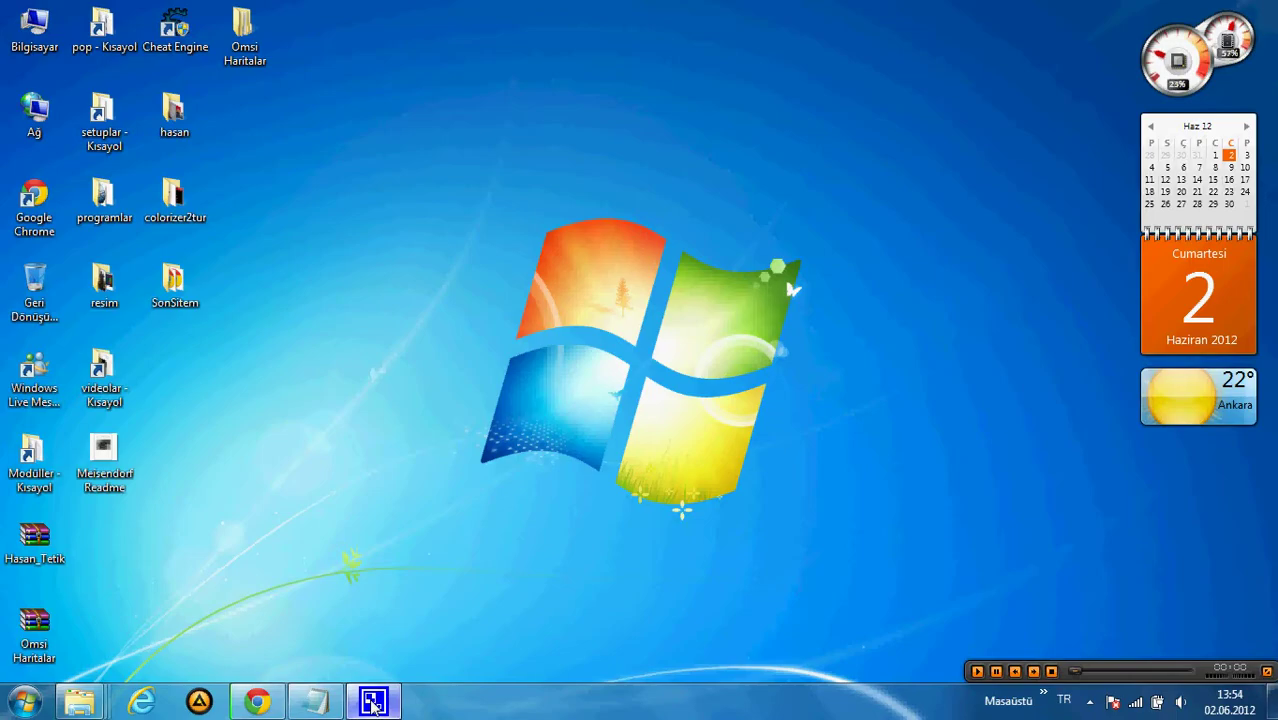
pyautogui.rightClick(372, 705)
pyautogui.click(359, 653)
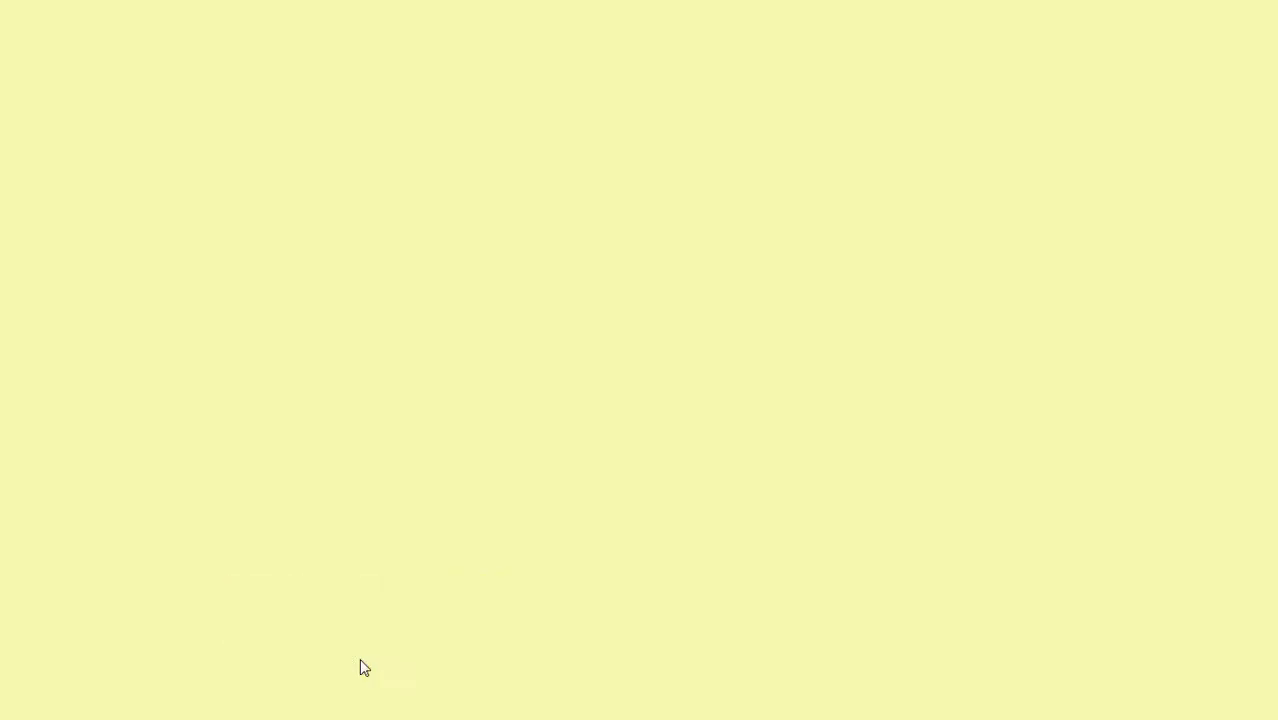